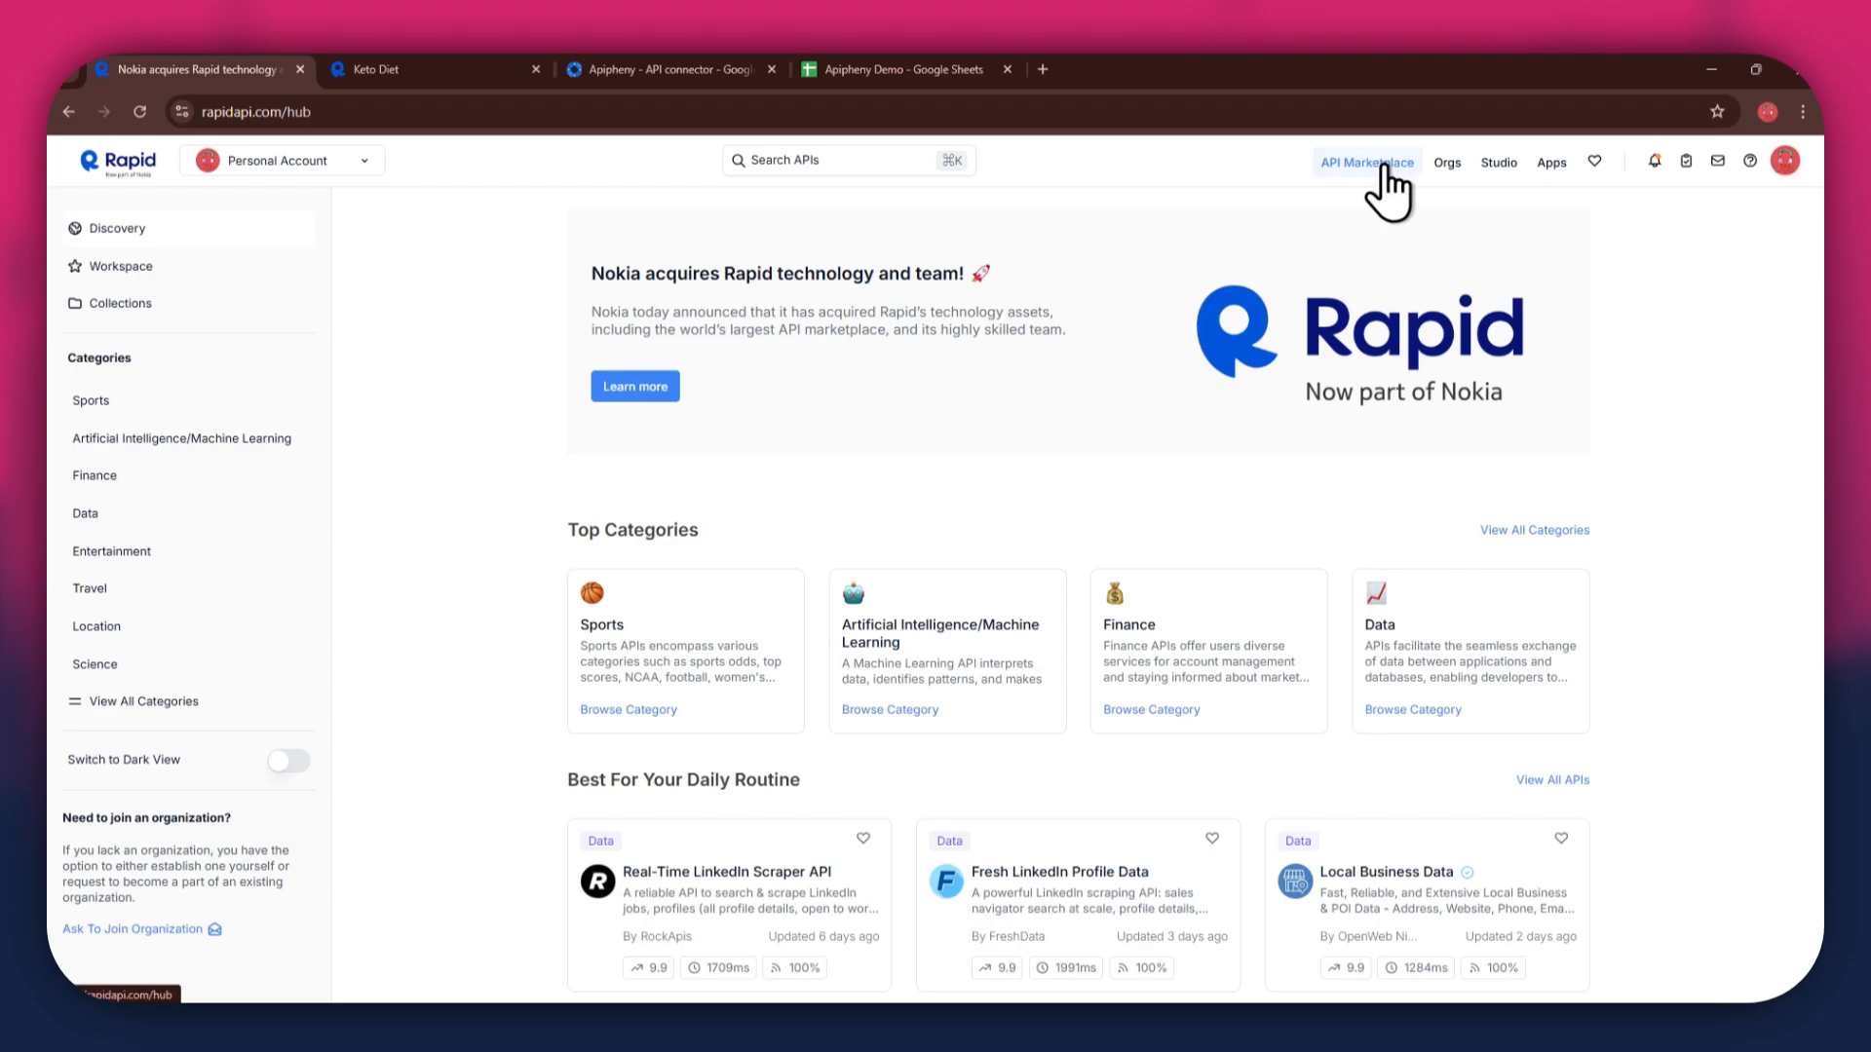
# - Search the RapidAPI marketplace for "food" and browse the matching APIs
pyautogui.scroll(-3, 1161, 688)
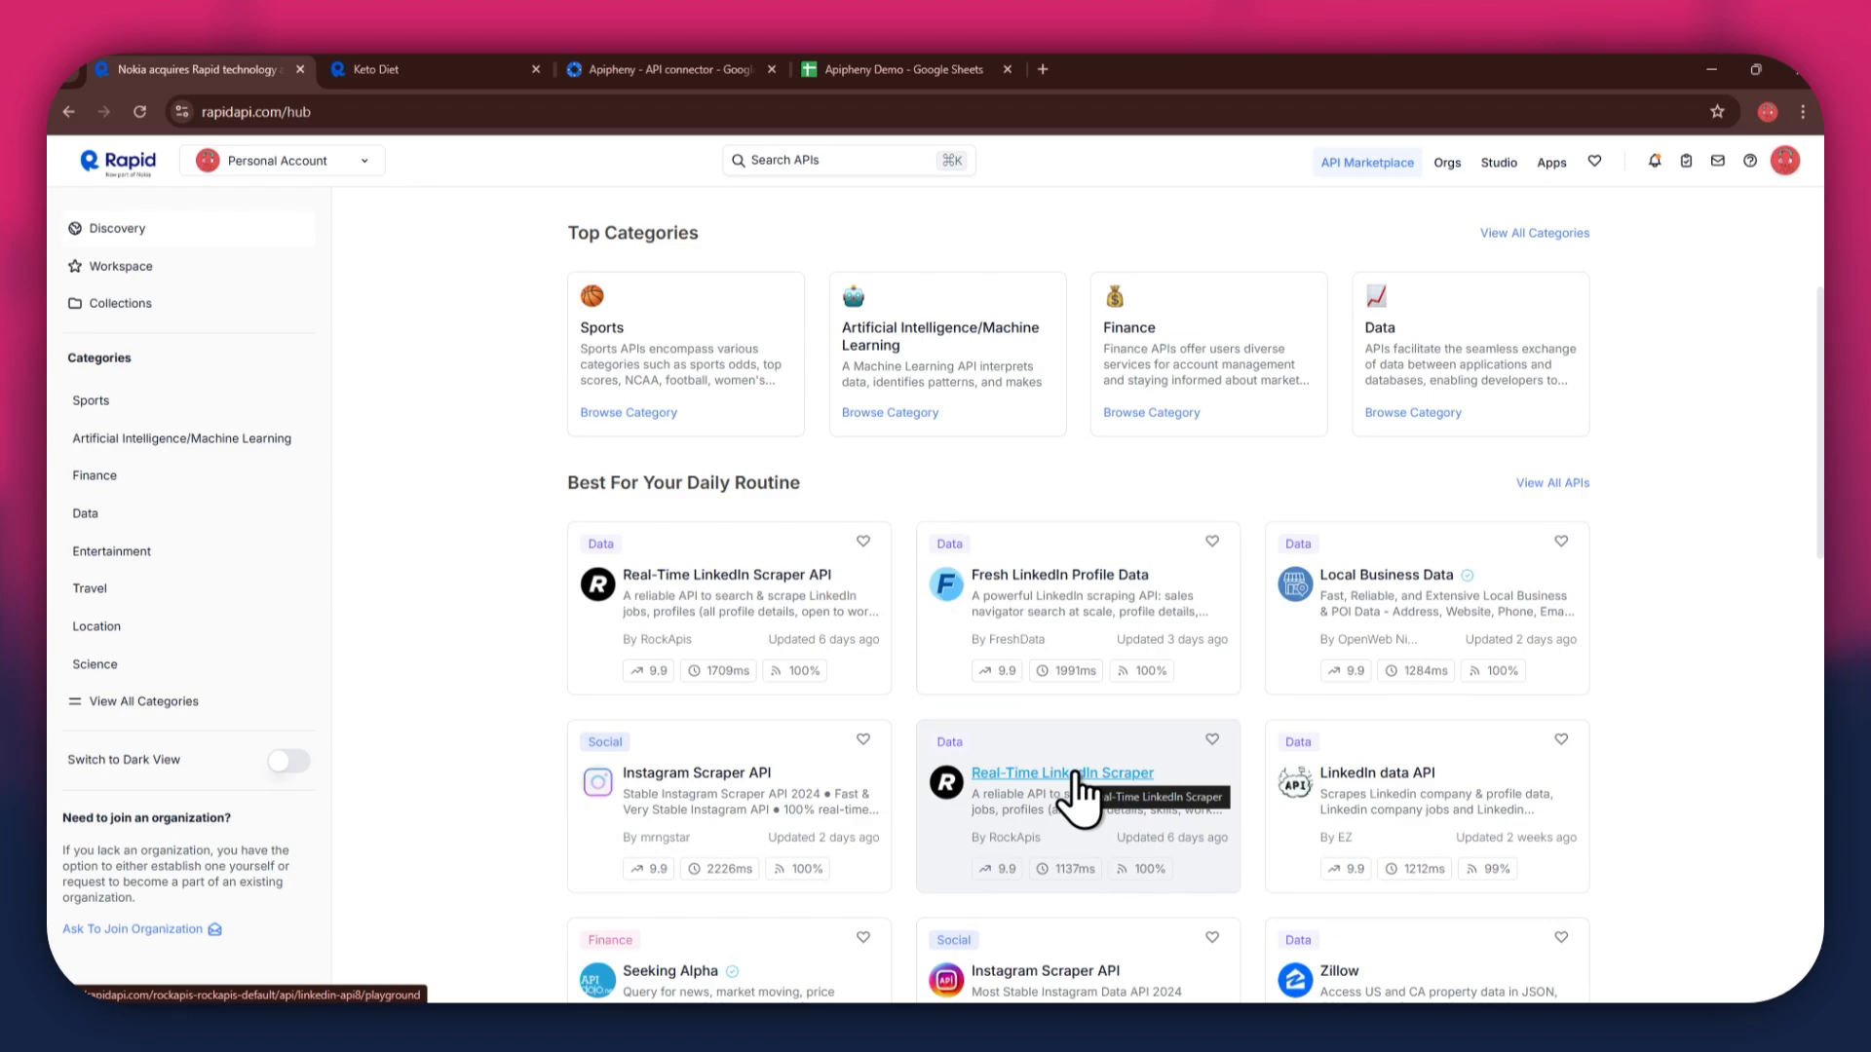
pyautogui.scroll(3, 1076, 790)
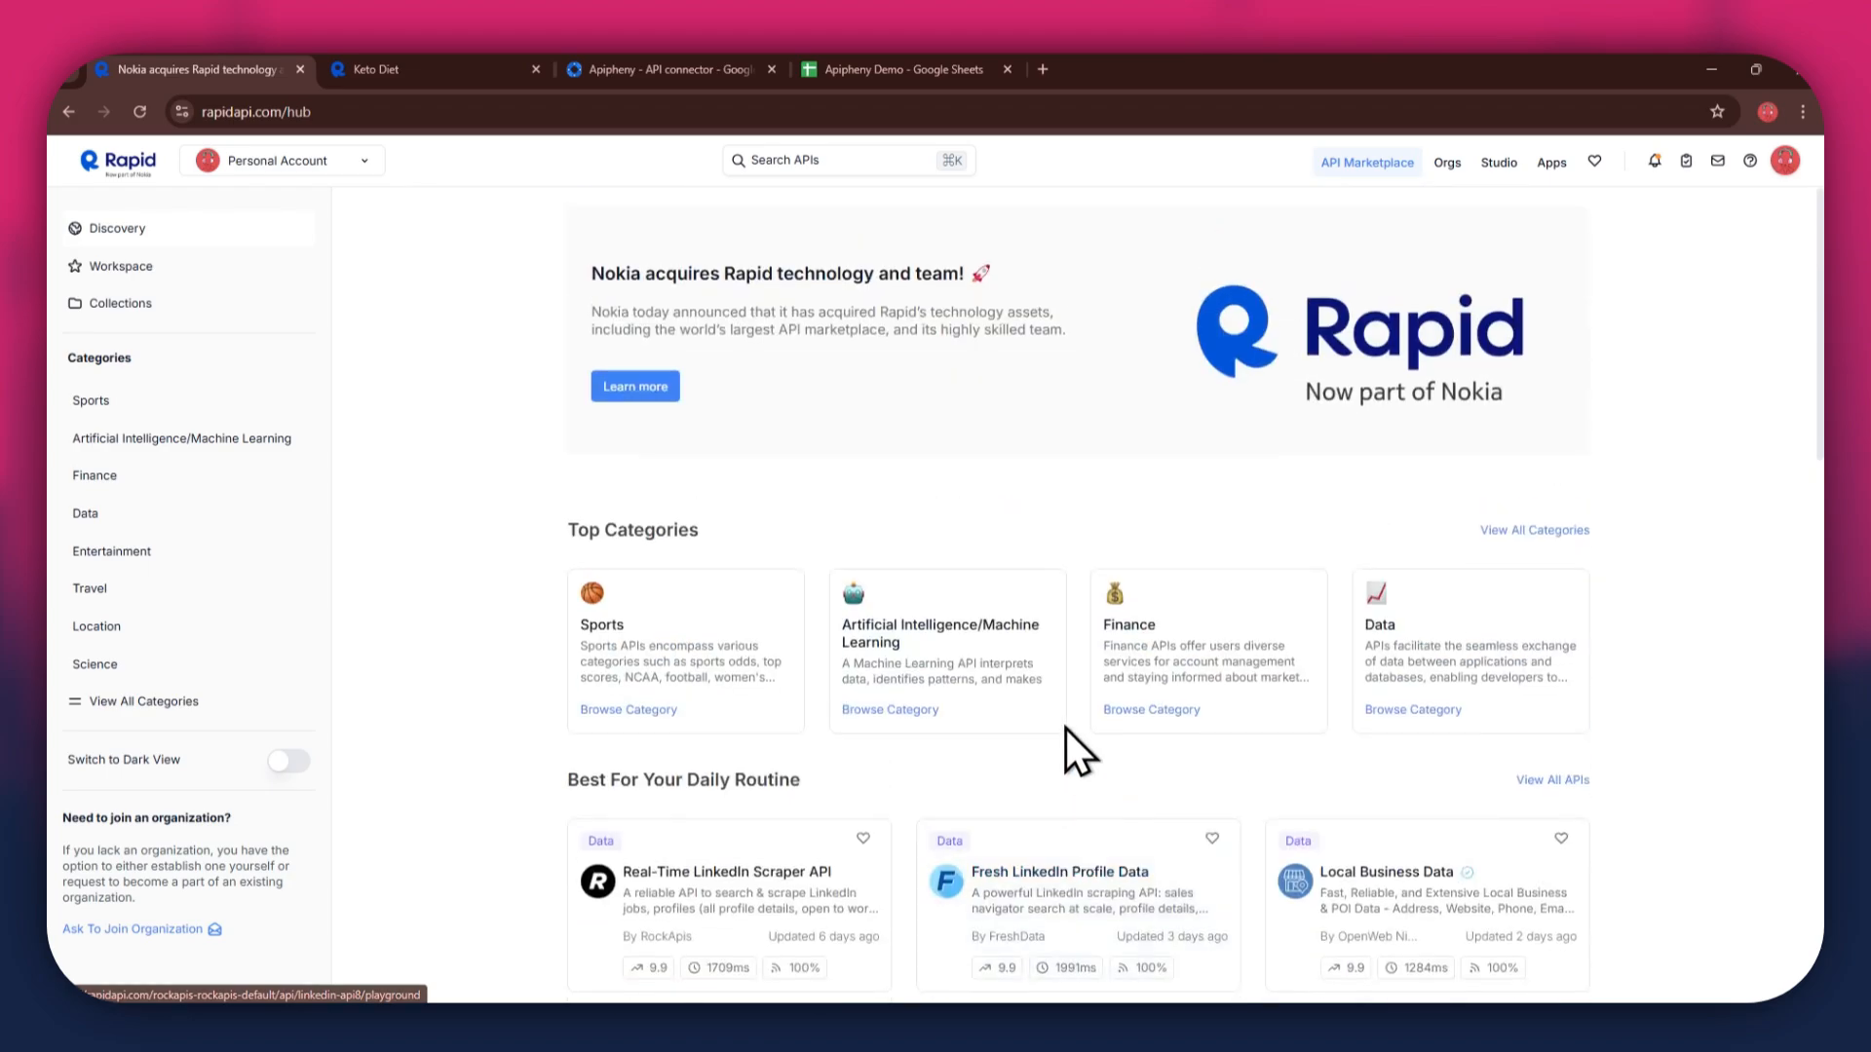
pyautogui.click(845, 171)
pyautogui.write('food')
pyautogui.press('Return')
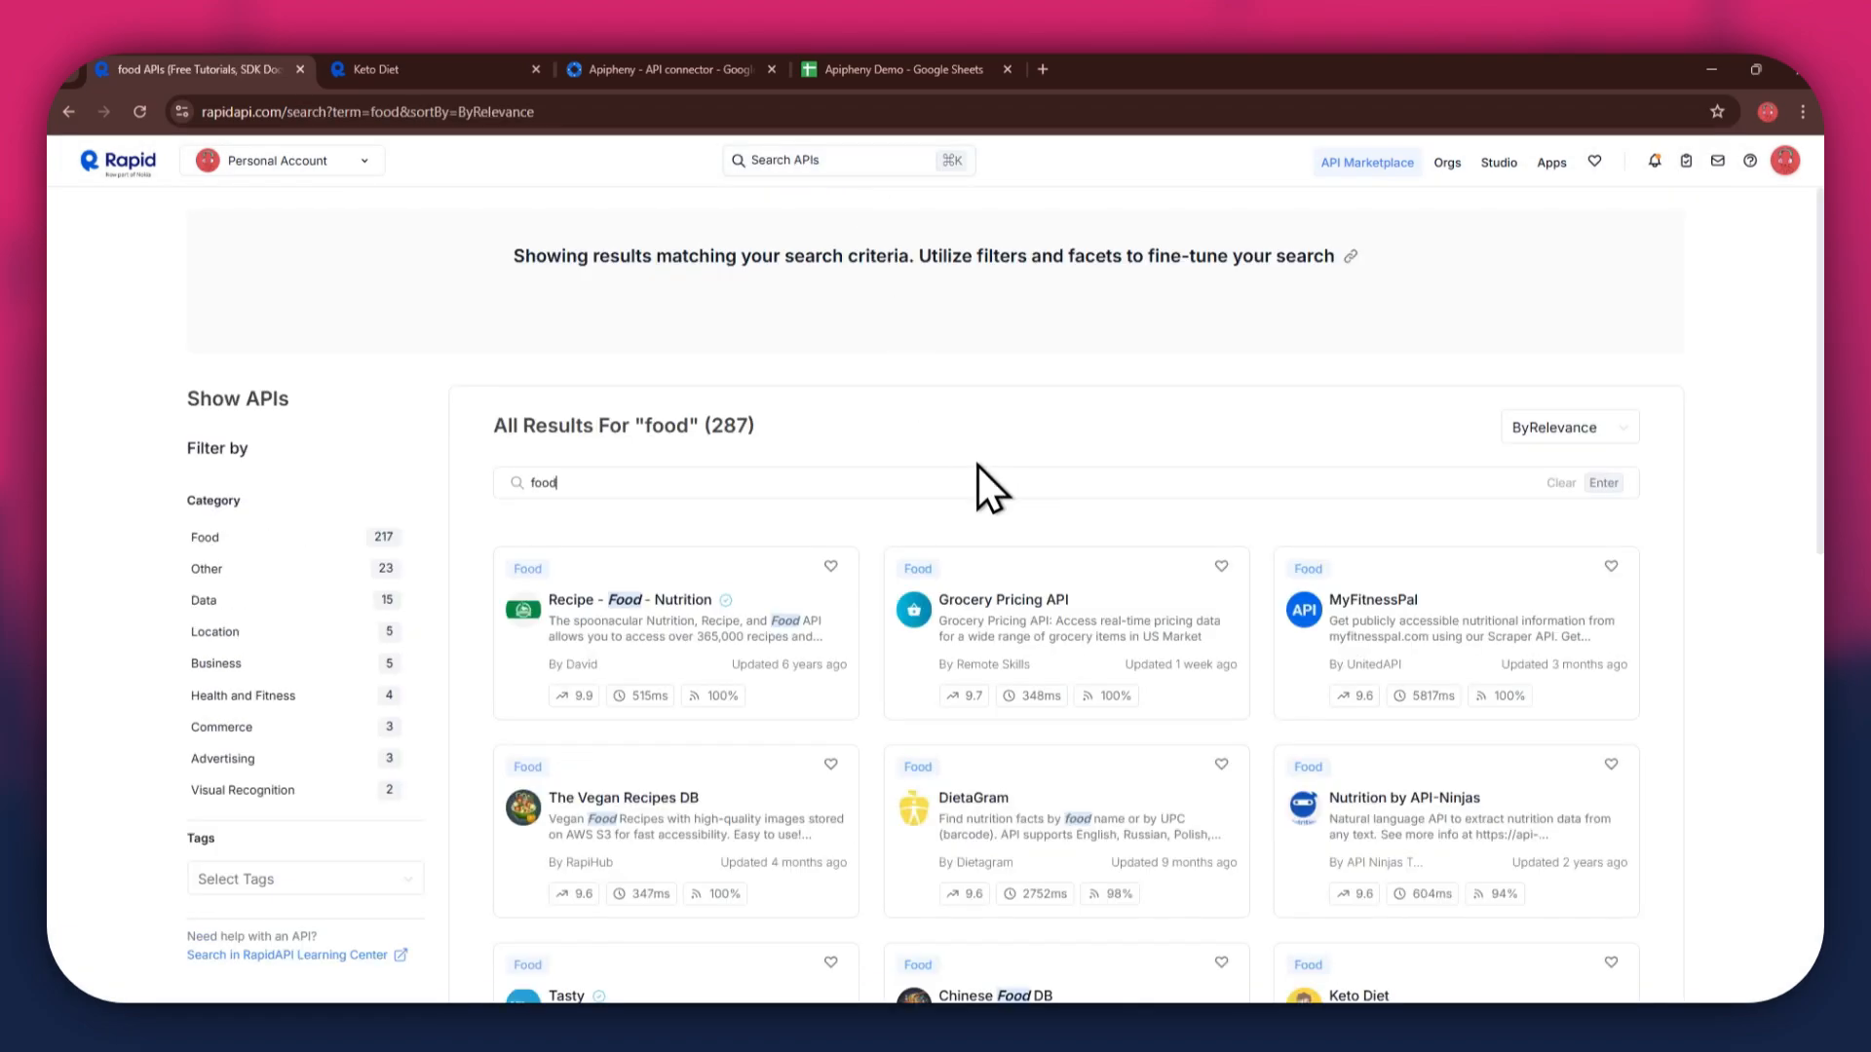
pyautogui.scroll(-3, 1242, 623)
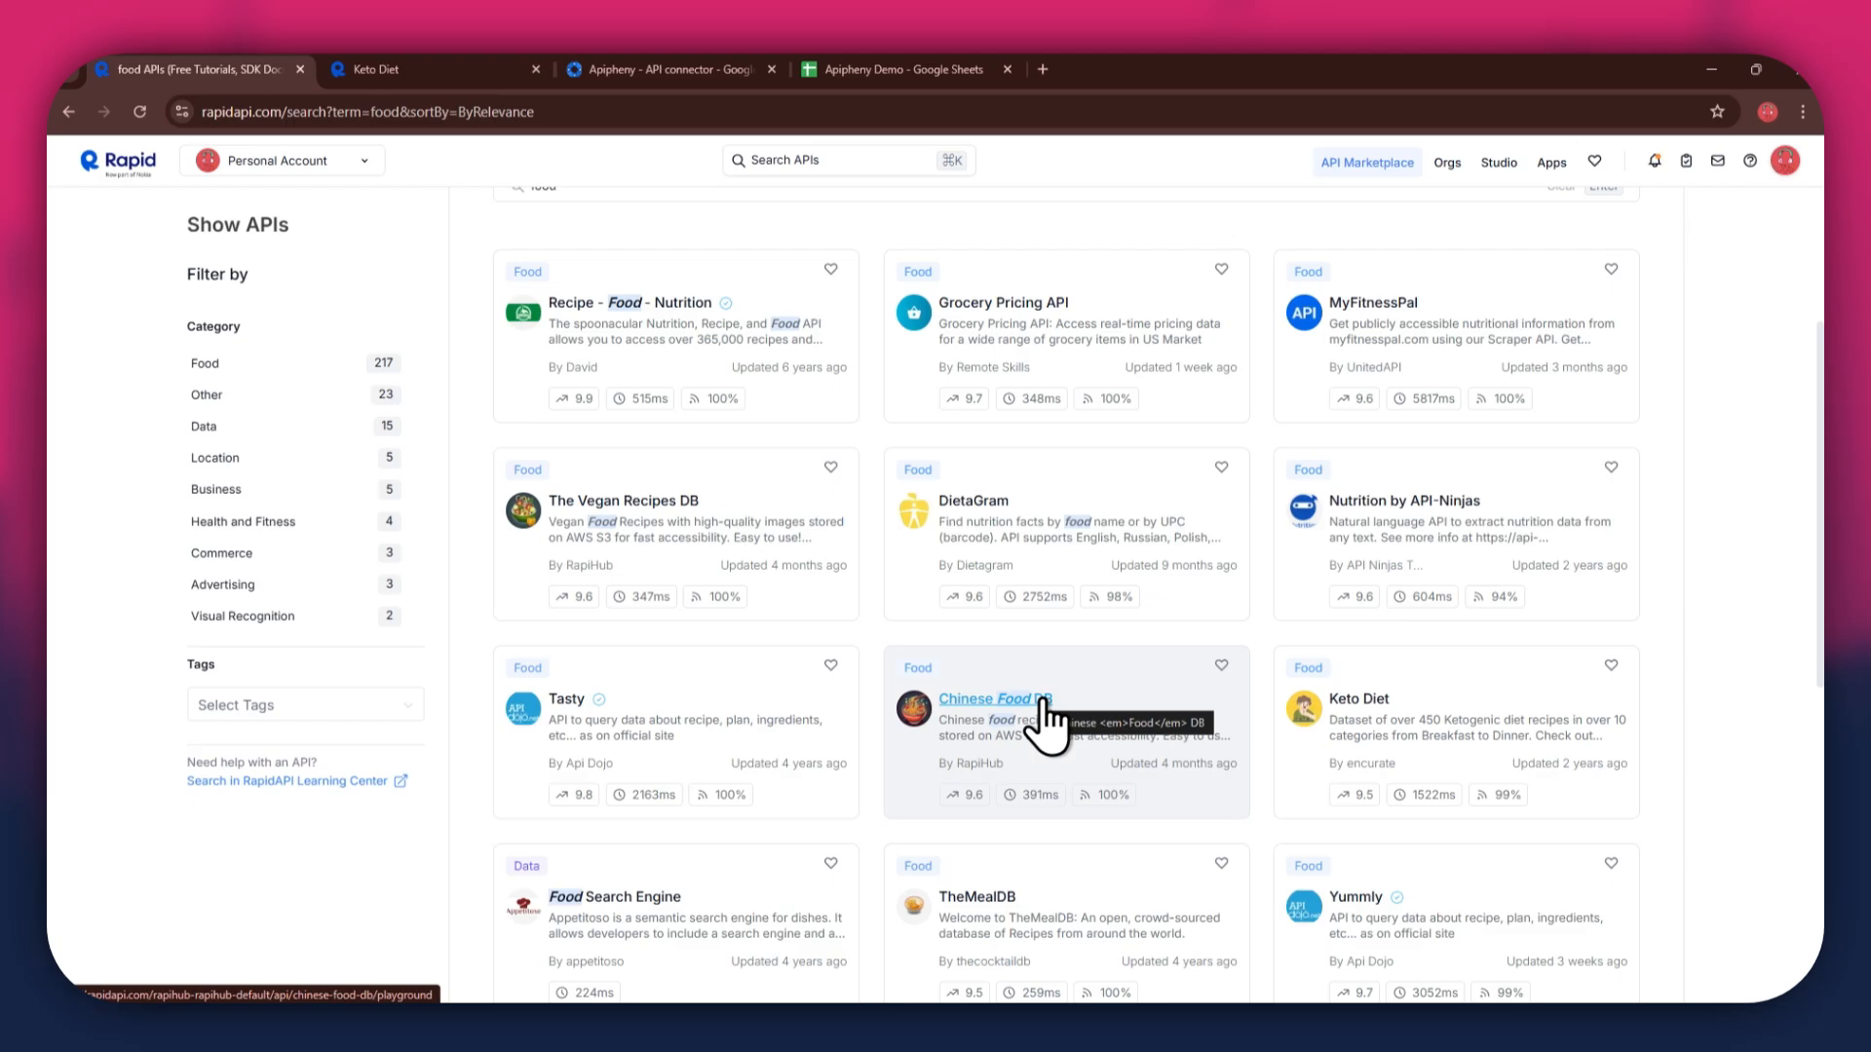
# - Open the Keto Diet API's subscription plans and compare the Basic, Pro and Ultra plans
pyautogui.click(434, 70)
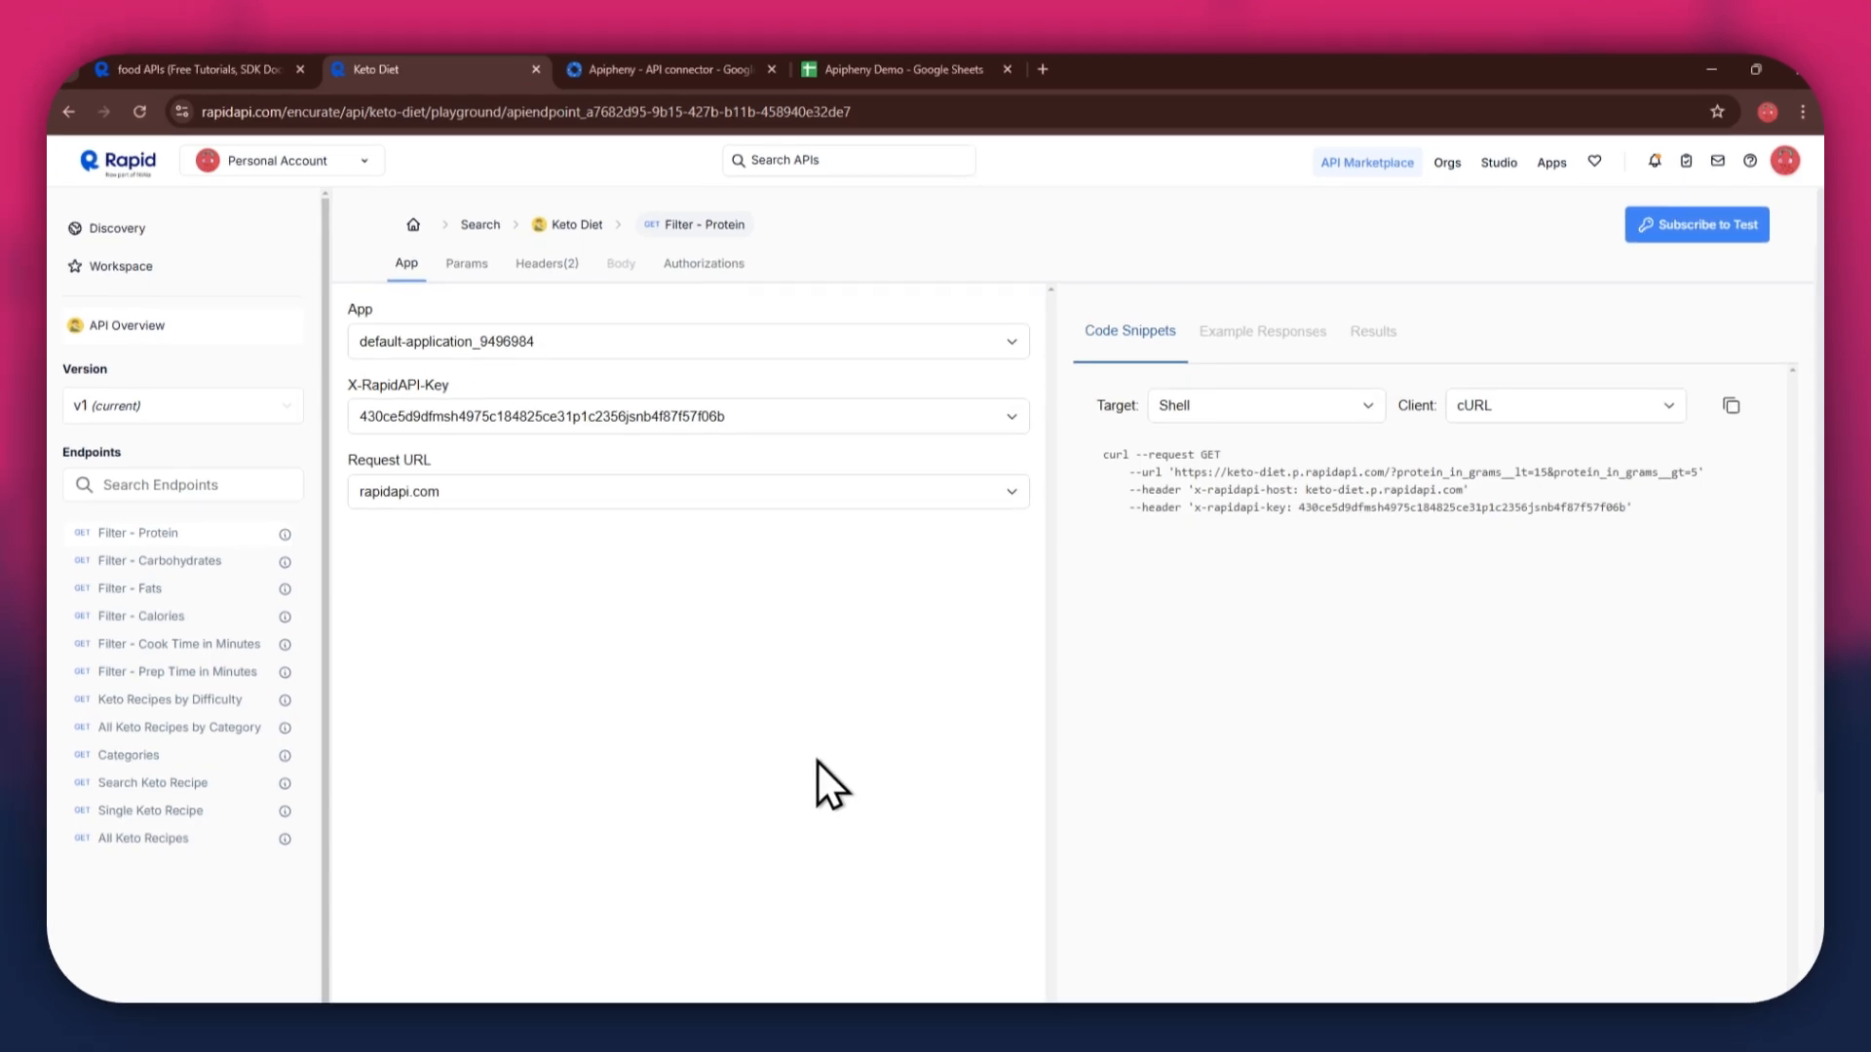
pyautogui.click(1699, 234)
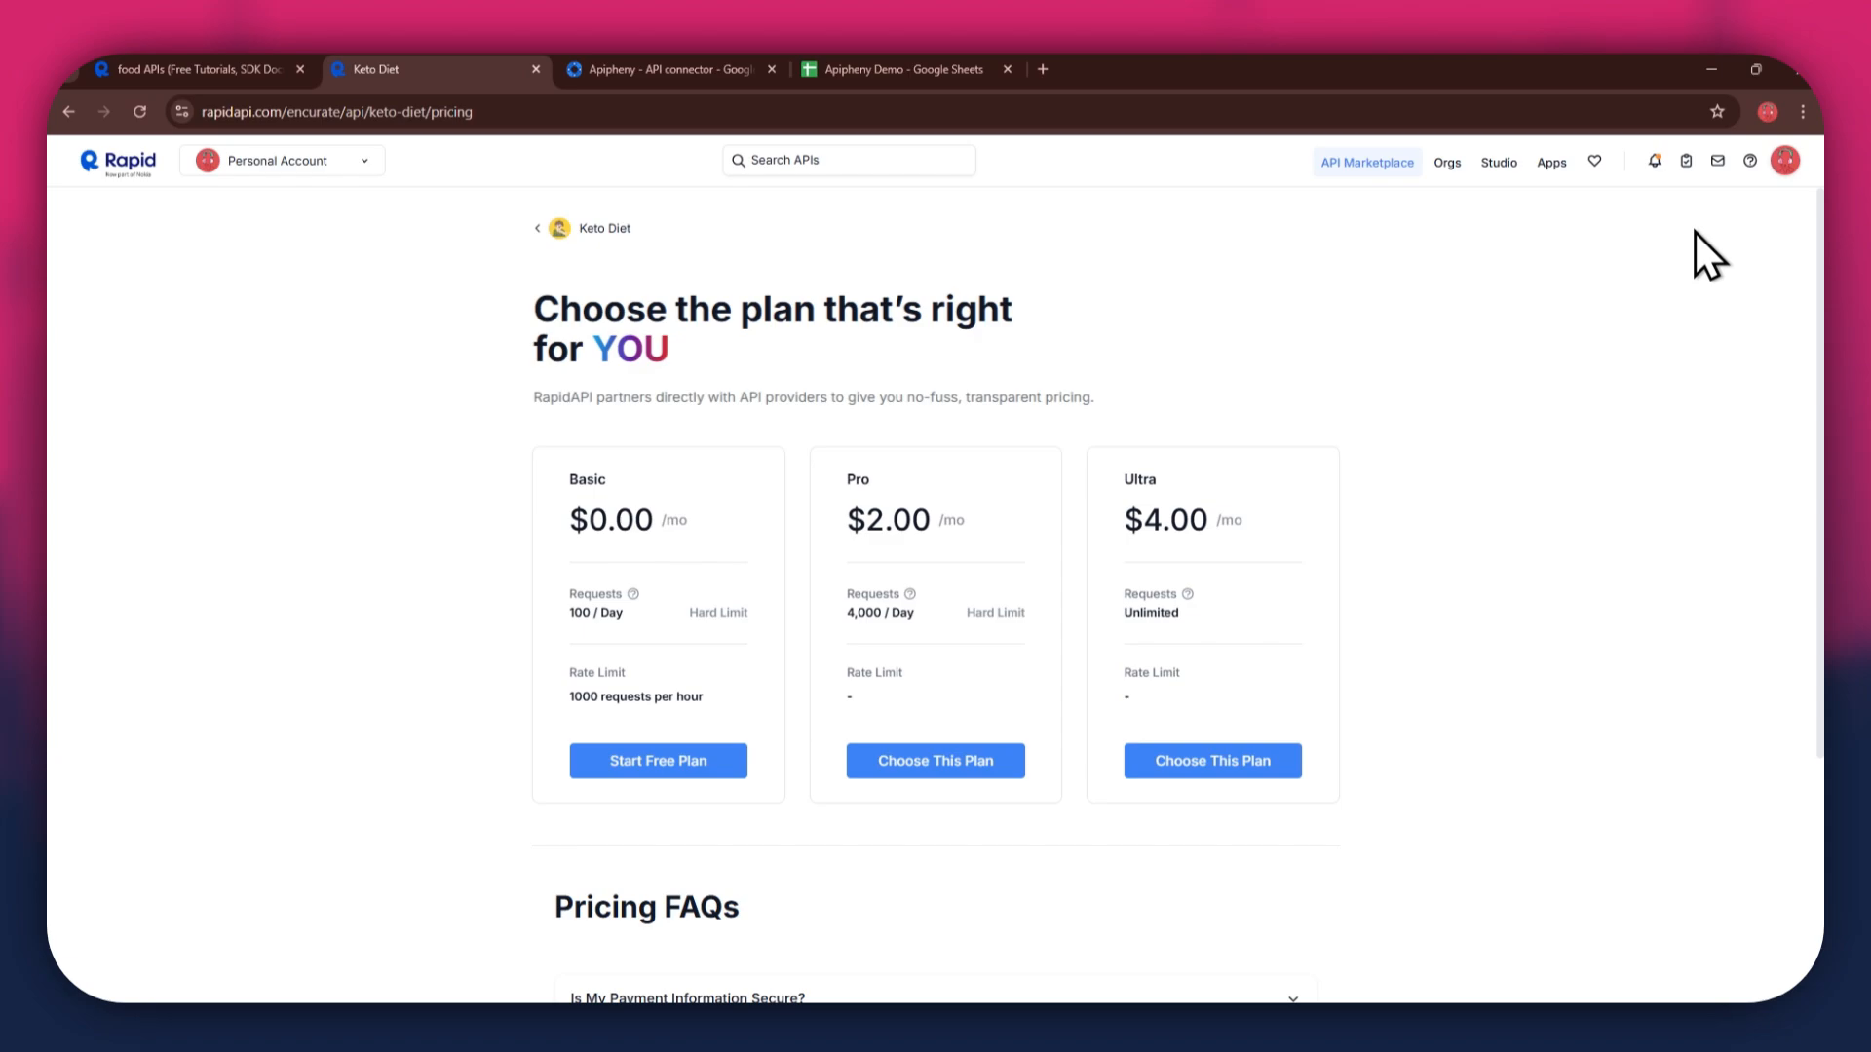
pyautogui.moveTo(572, 482); pyautogui.dragTo(651, 484)
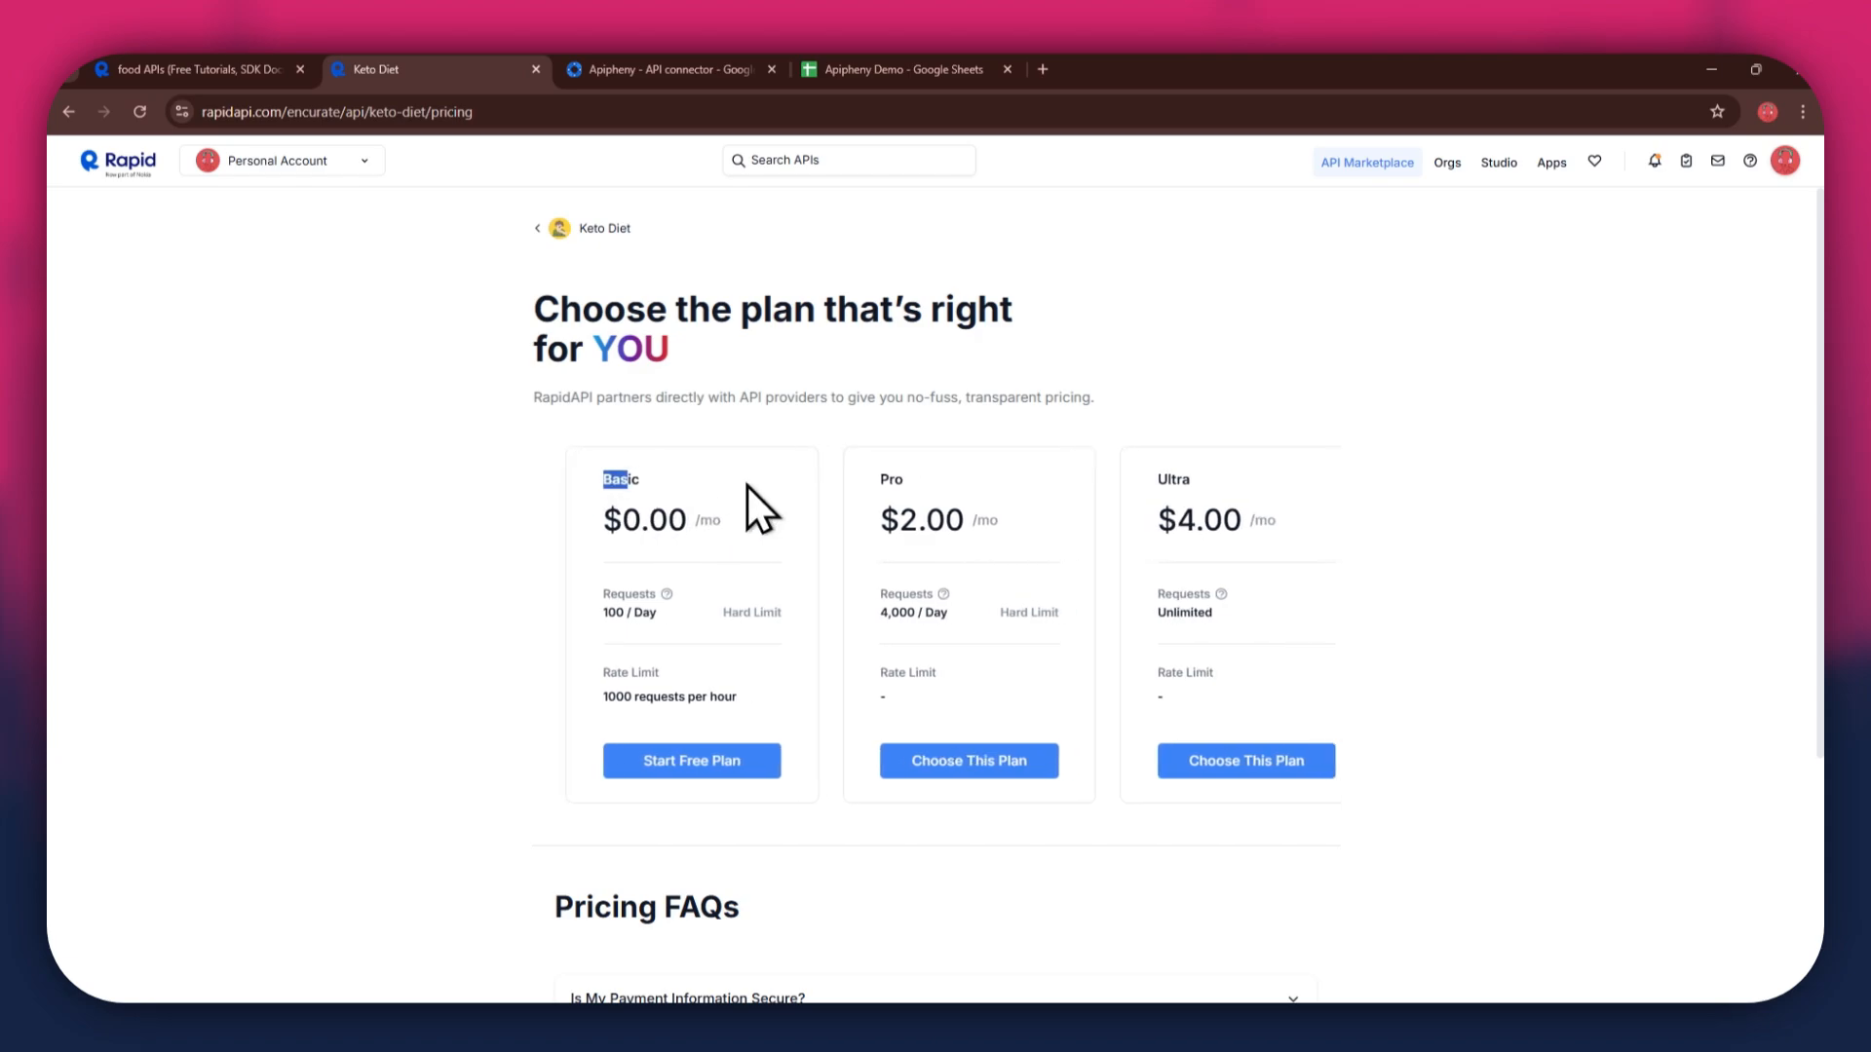
pyautogui.moveTo(864, 481); pyautogui.dragTo(926, 486)
pyautogui.moveTo(1131, 473); pyautogui.dragTo(1384, 485)
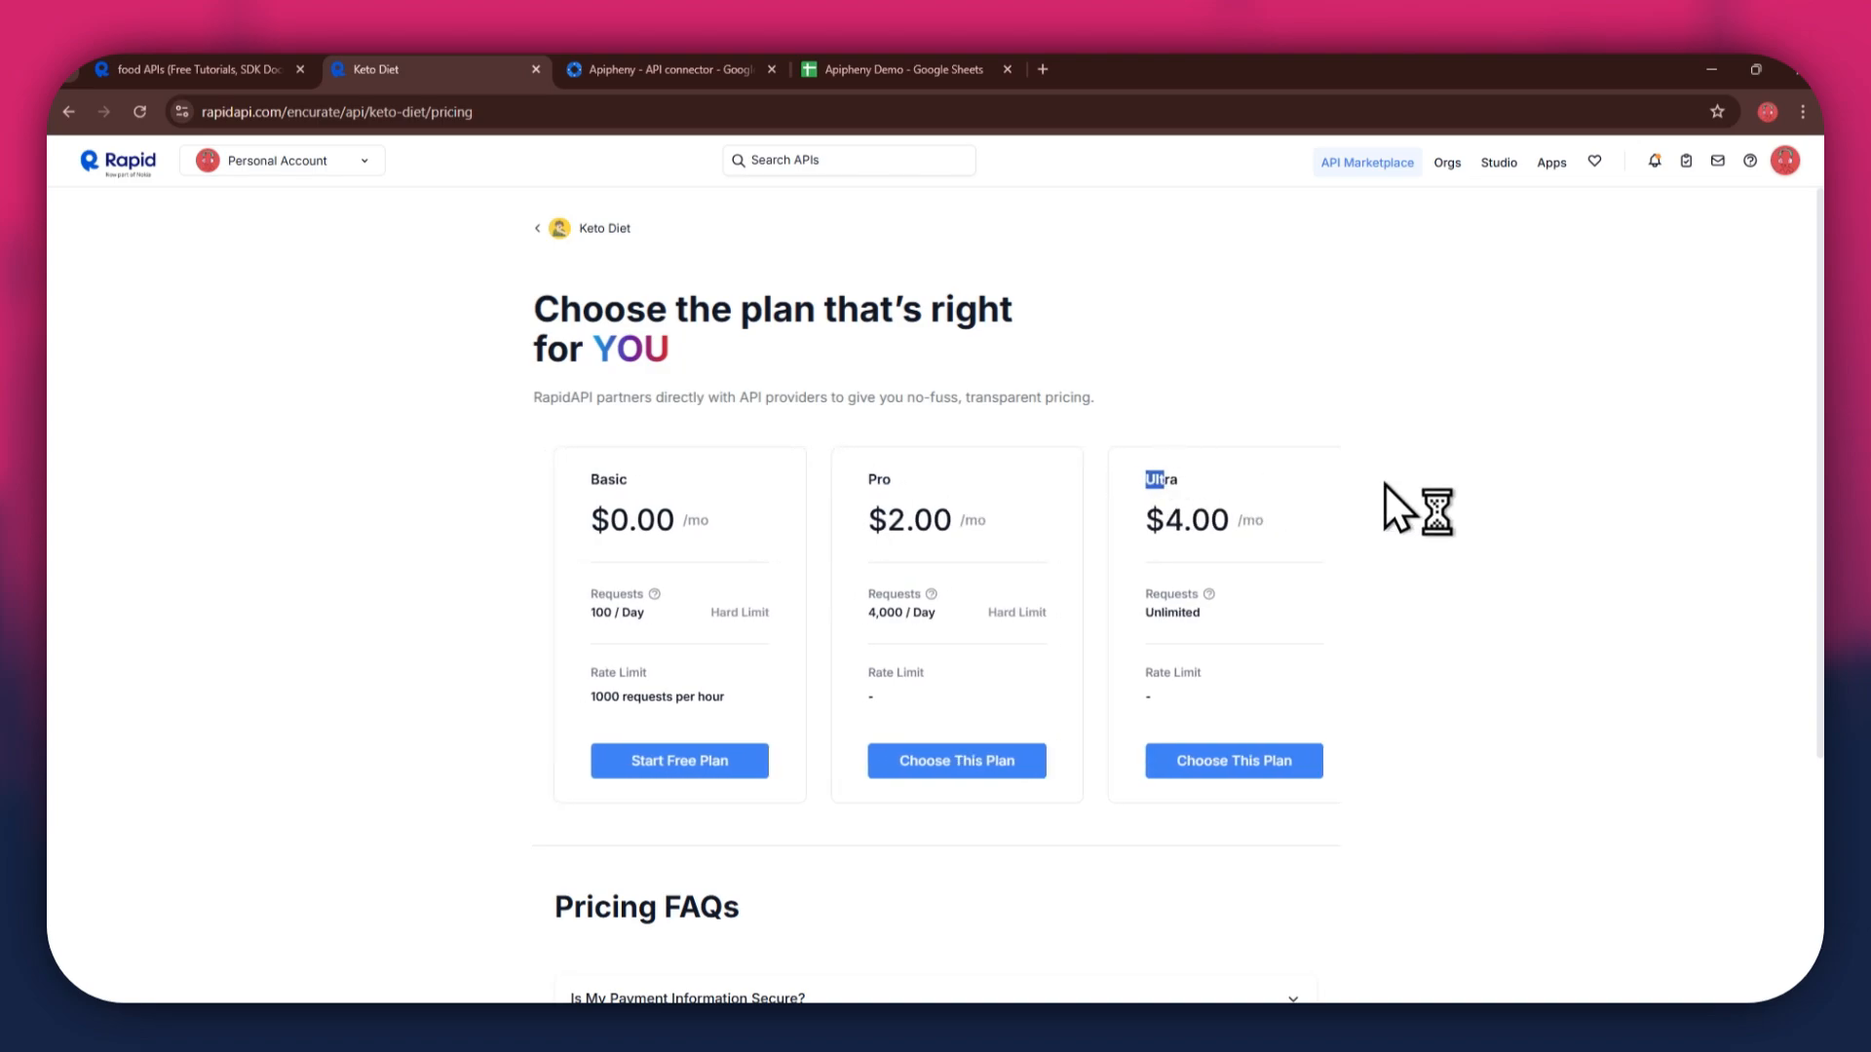
pyautogui.click(1533, 498)
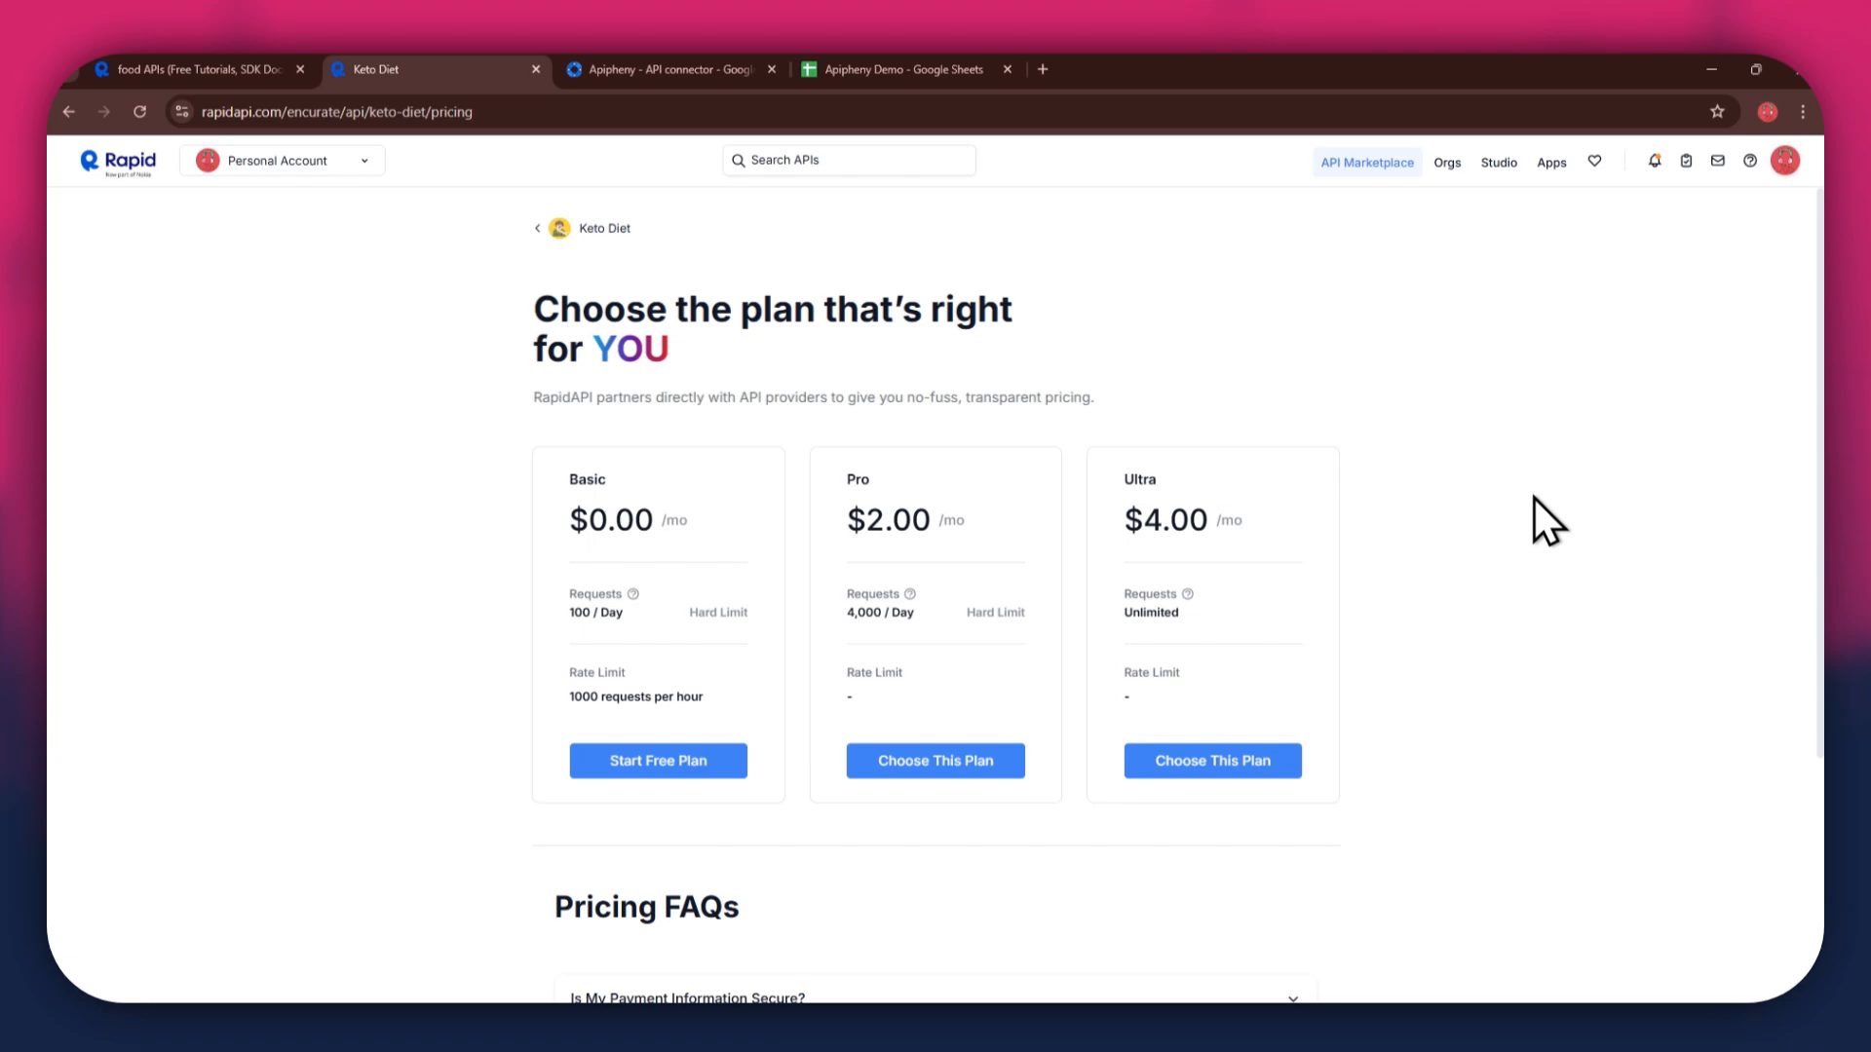
# - Subscribe to the free Basic plan of the Keto Diet API and open its All Keto Recipes endpoint
pyautogui.click(701, 762)
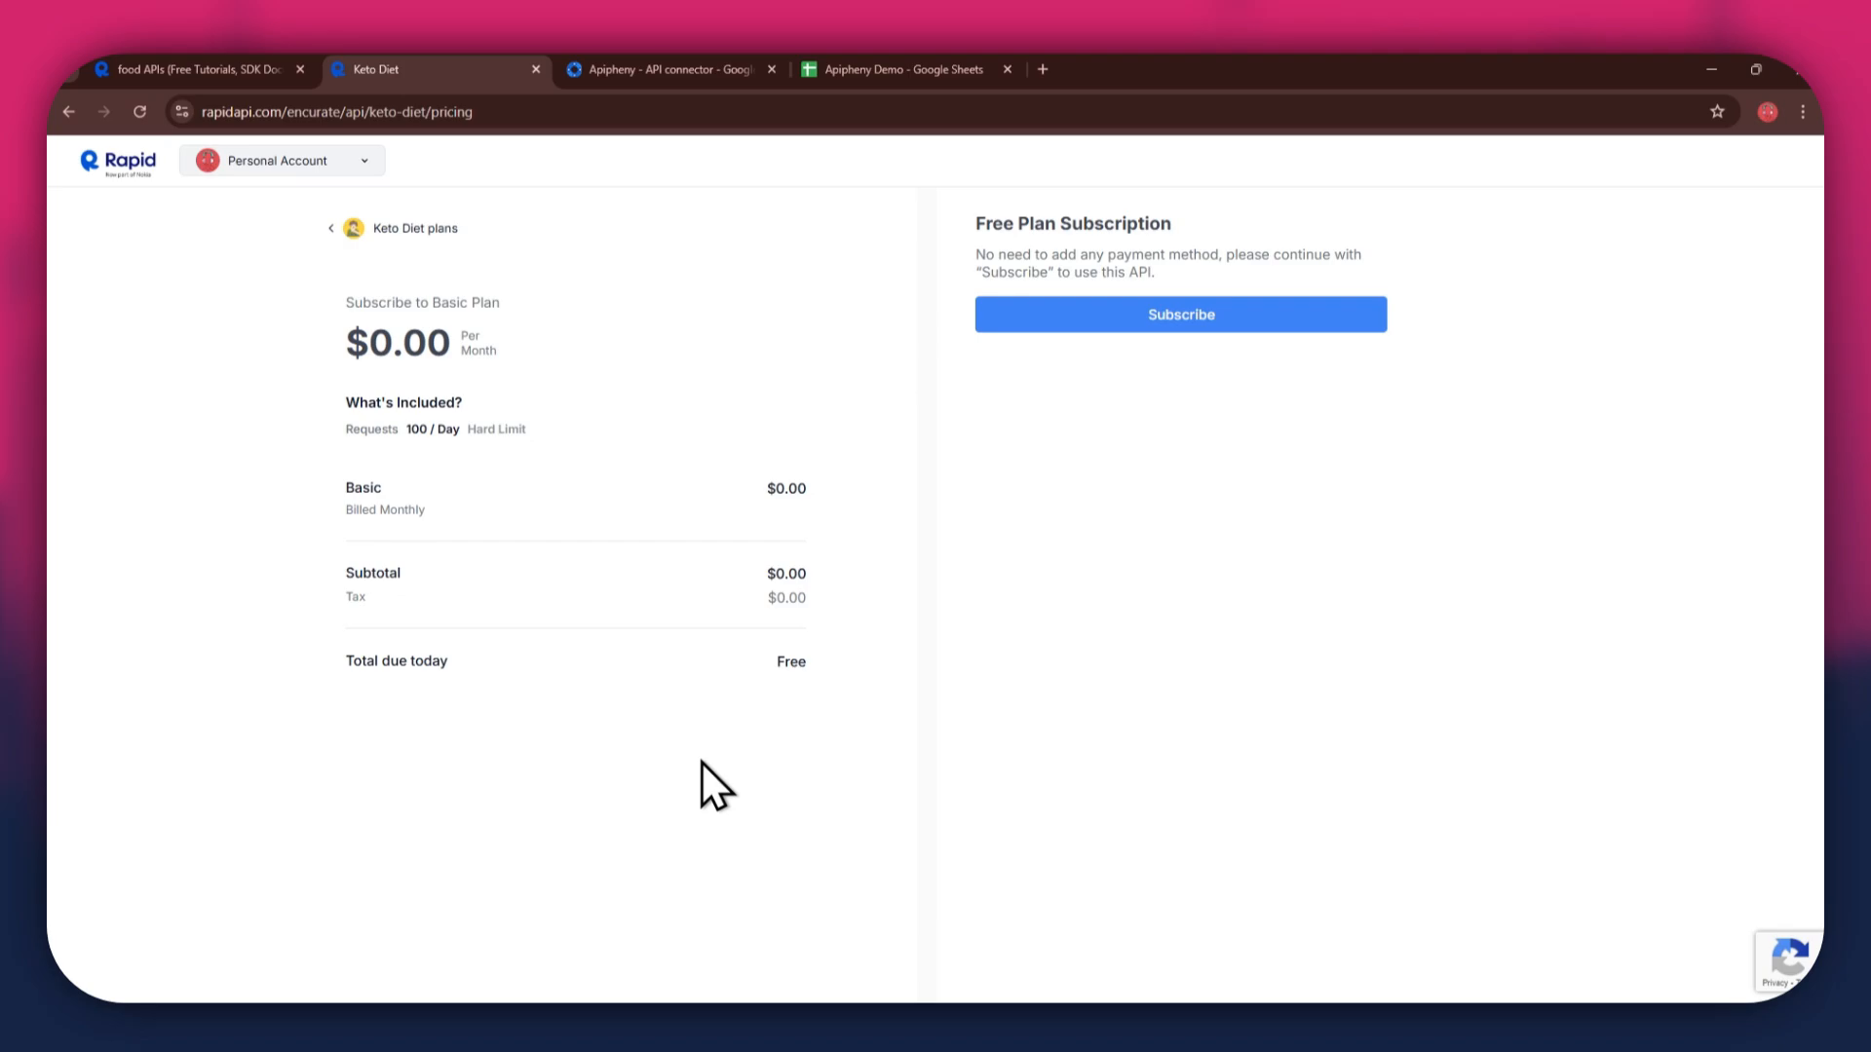
pyautogui.click(1144, 316)
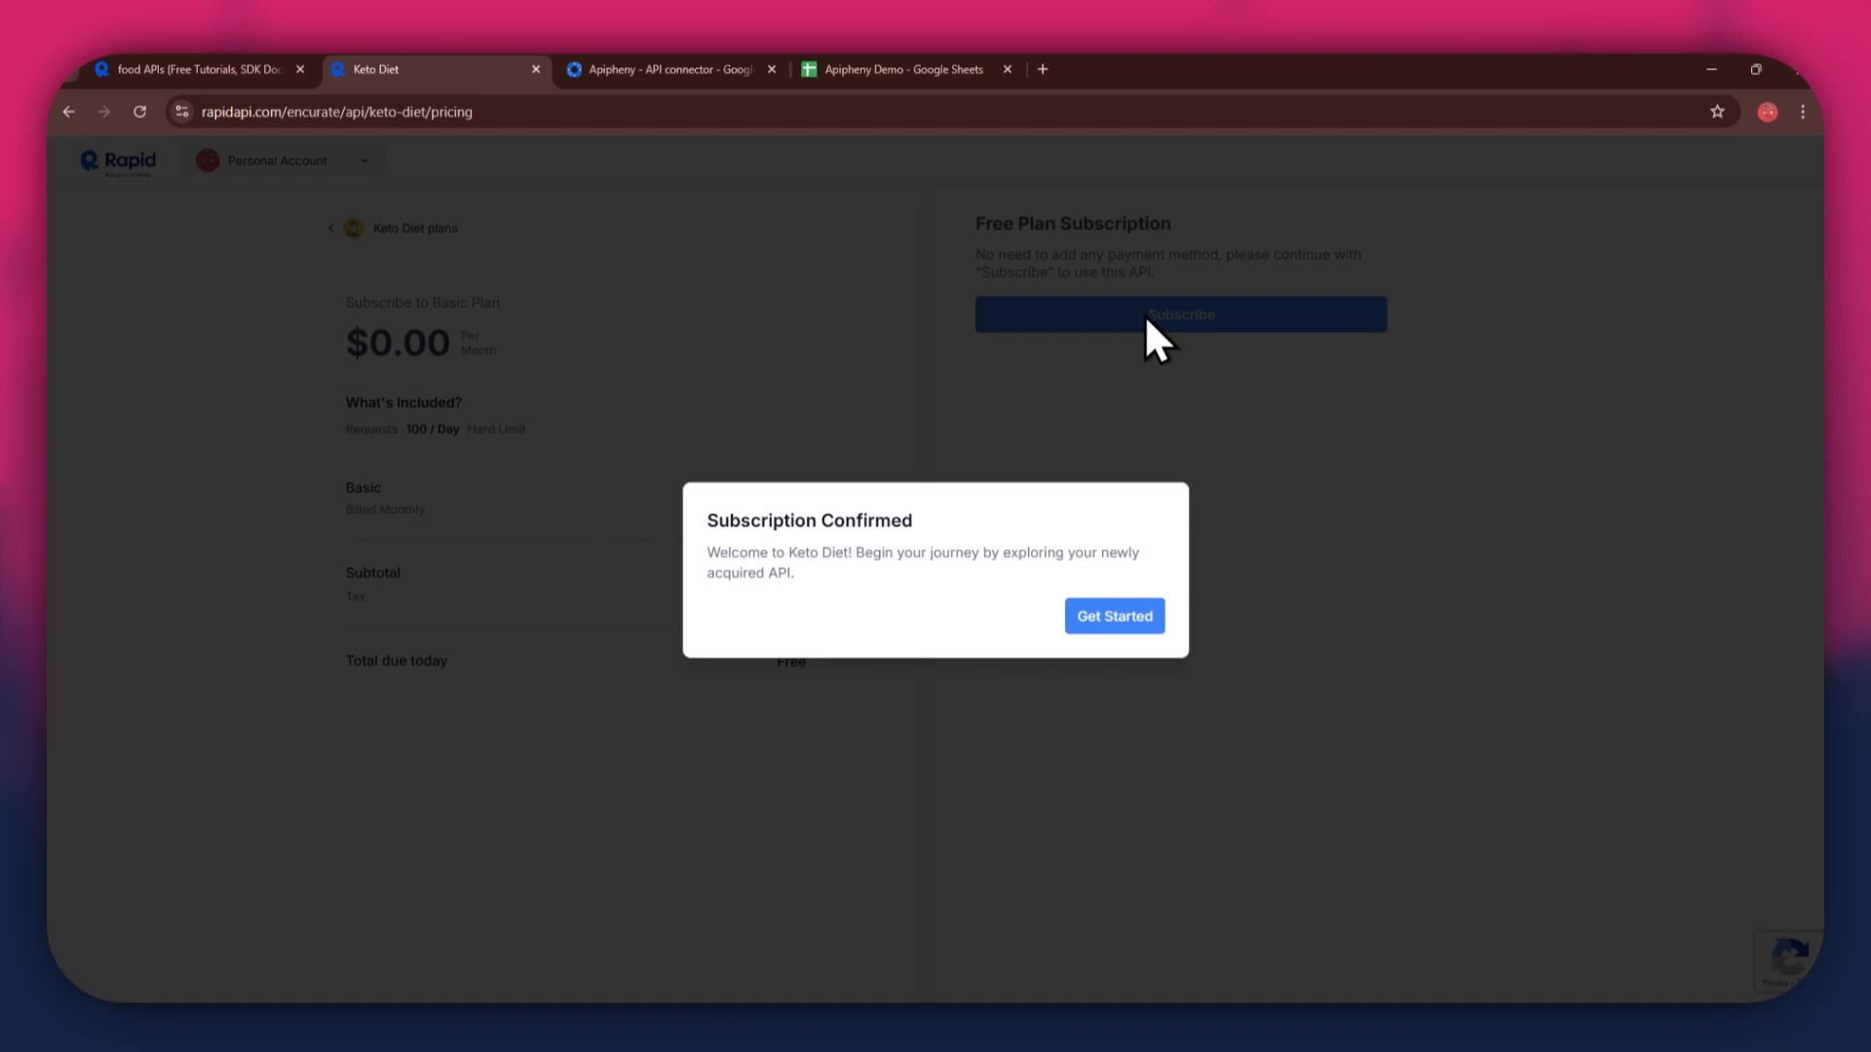
pyautogui.click(1150, 620)
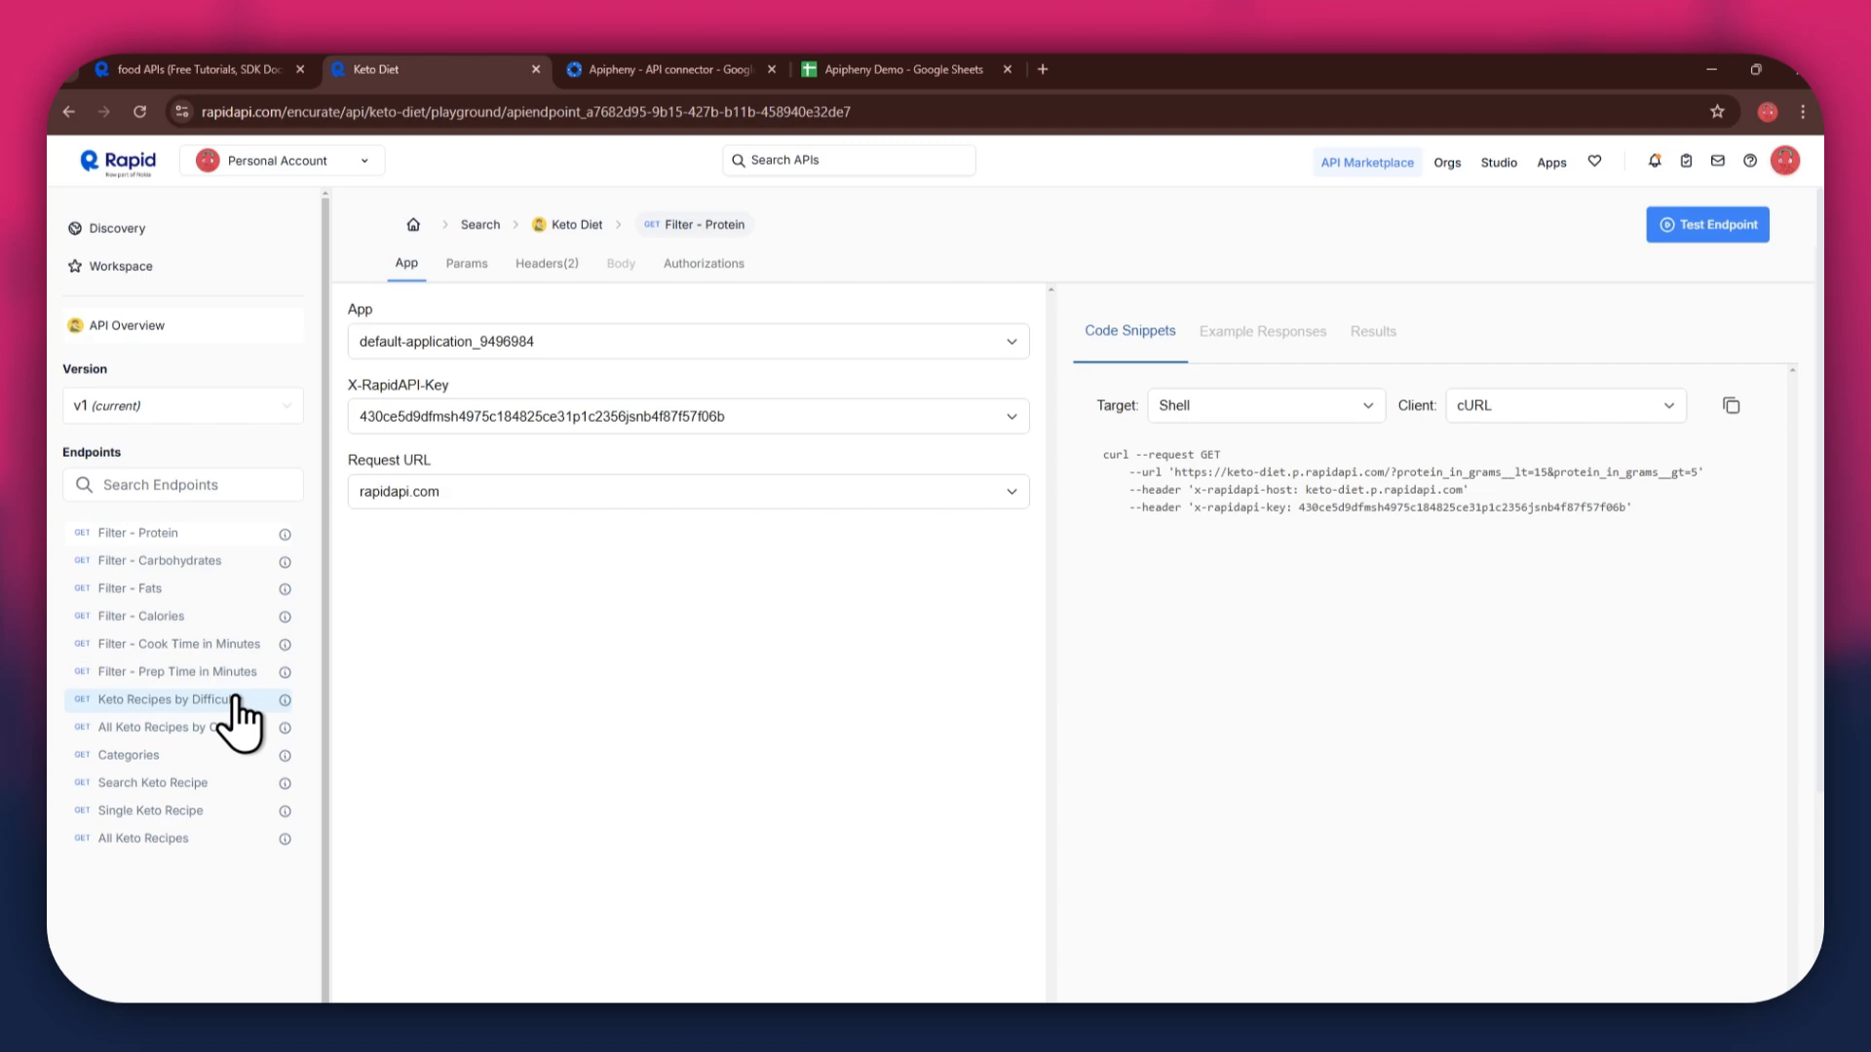
pyautogui.click(178, 844)
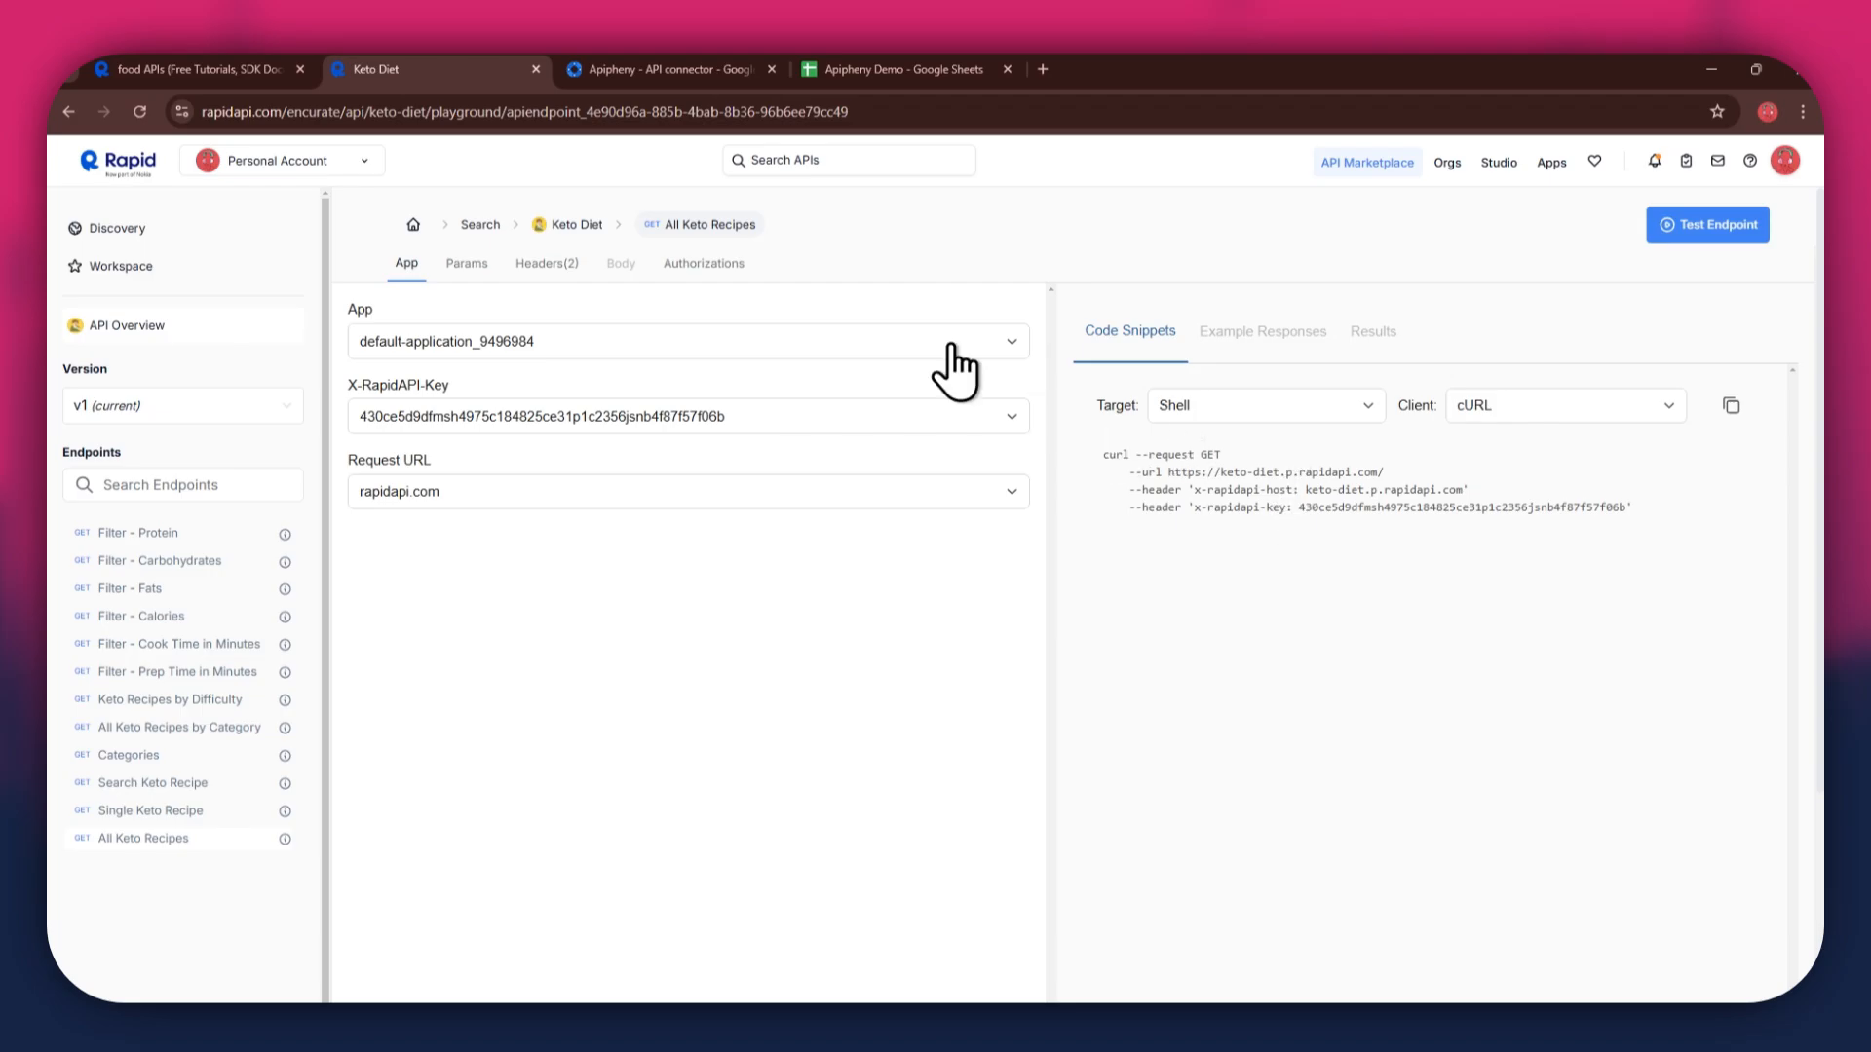
# - Check the Apipheny listing in Google Workspace Marketplace, then switch to the Apipheny Demo spreadsheet and open Apipheny's API import
pyautogui.click(653, 69)
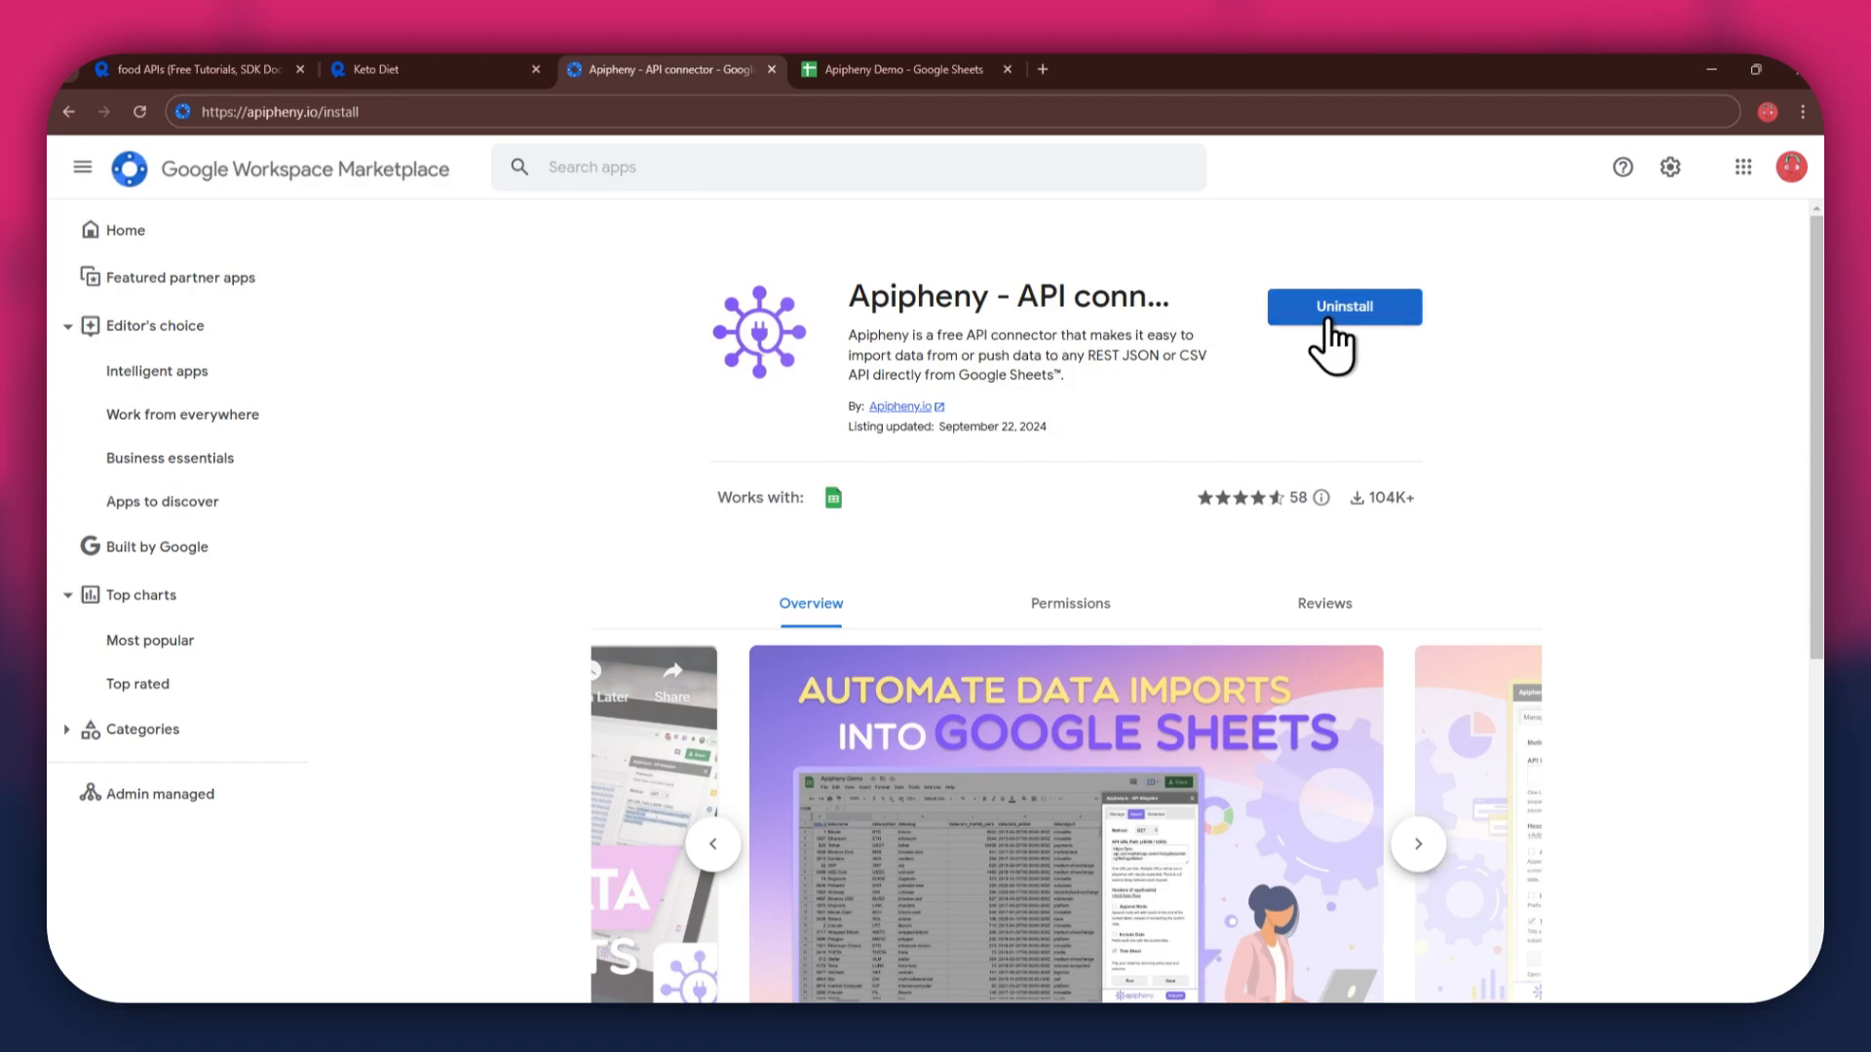
pyautogui.click(868, 70)
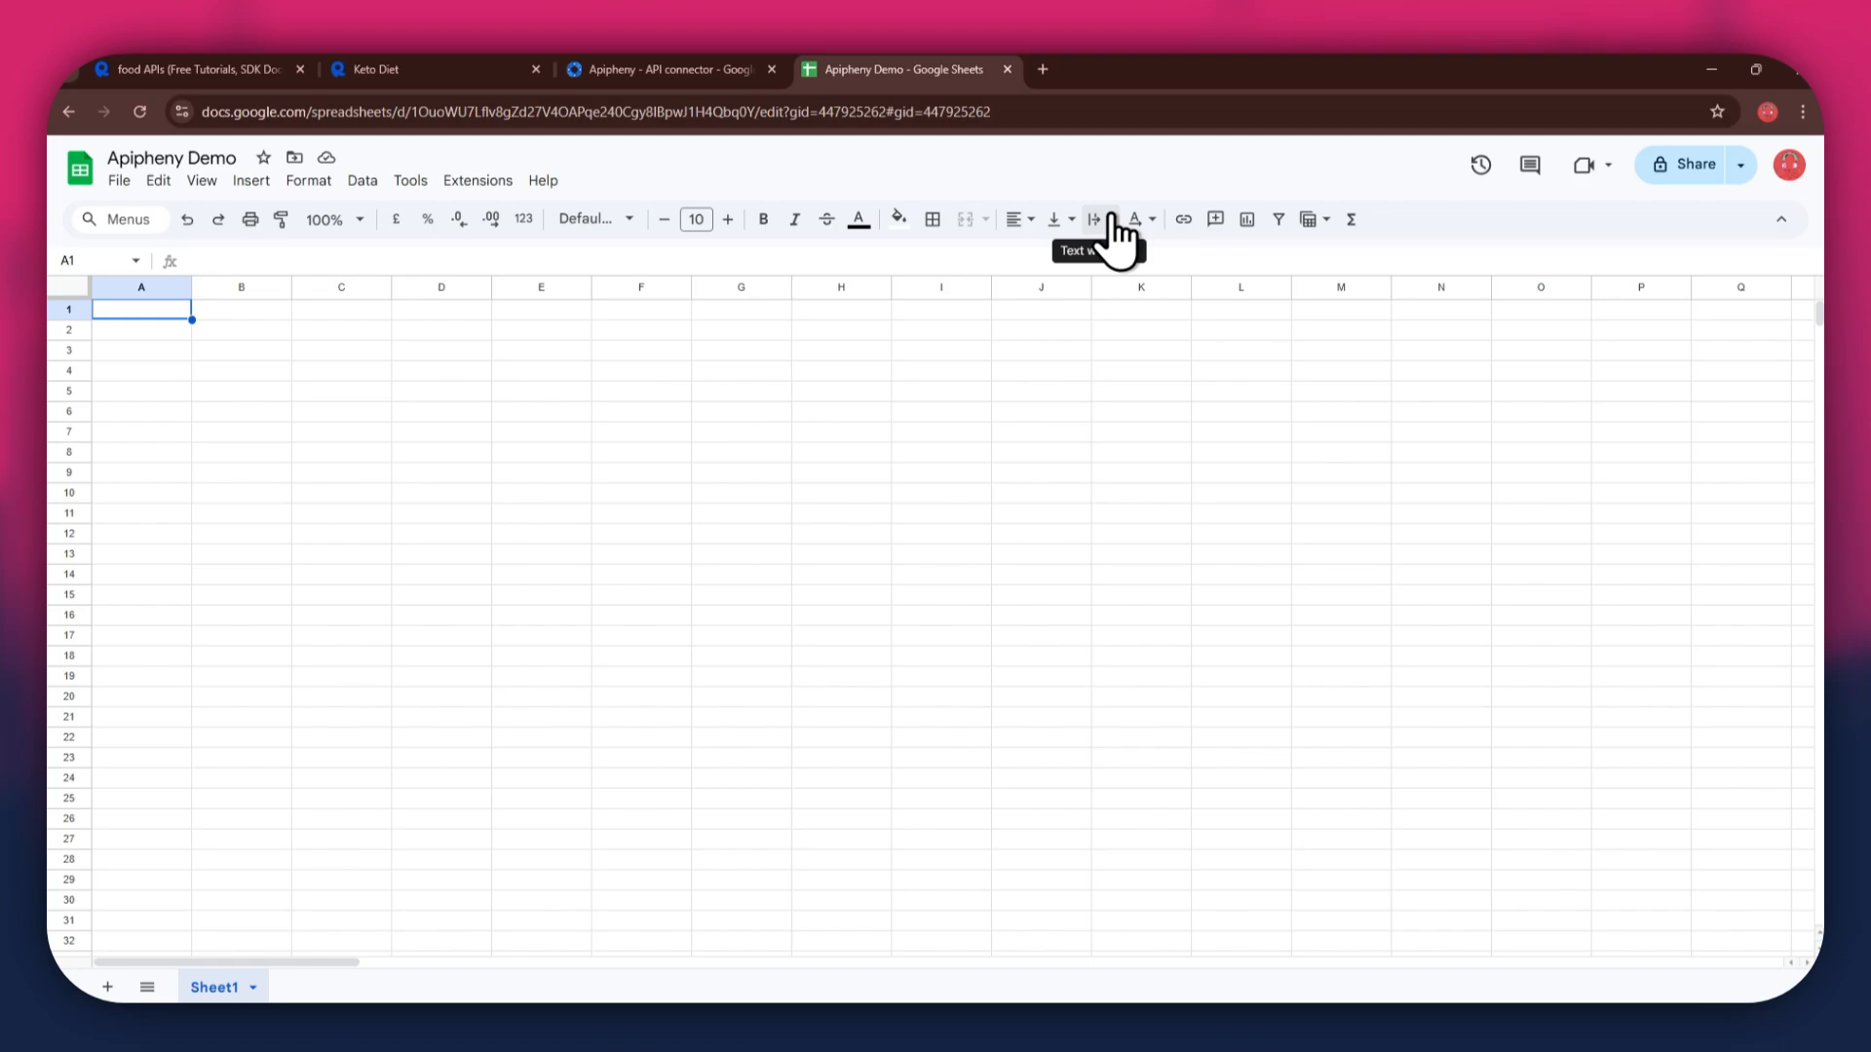
pyautogui.click(477, 182)
pyautogui.moveTo(687, 409)
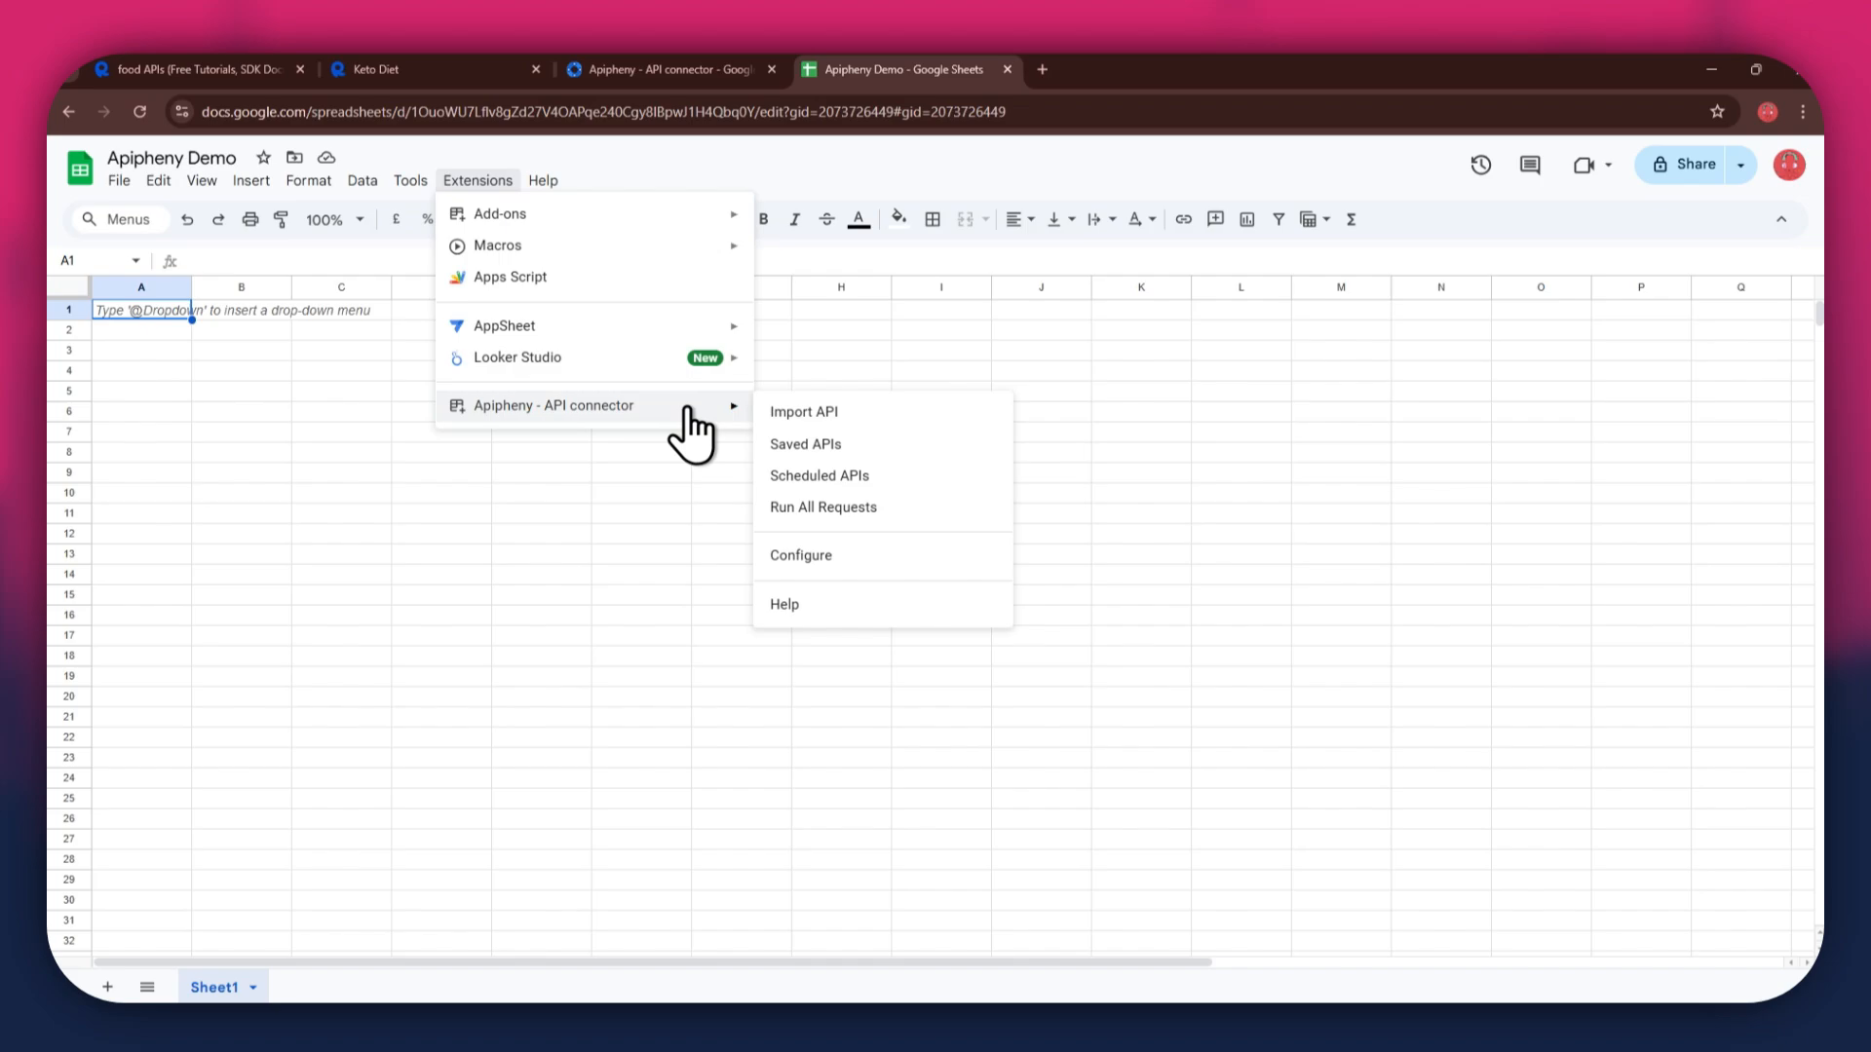
pyautogui.click(895, 411)
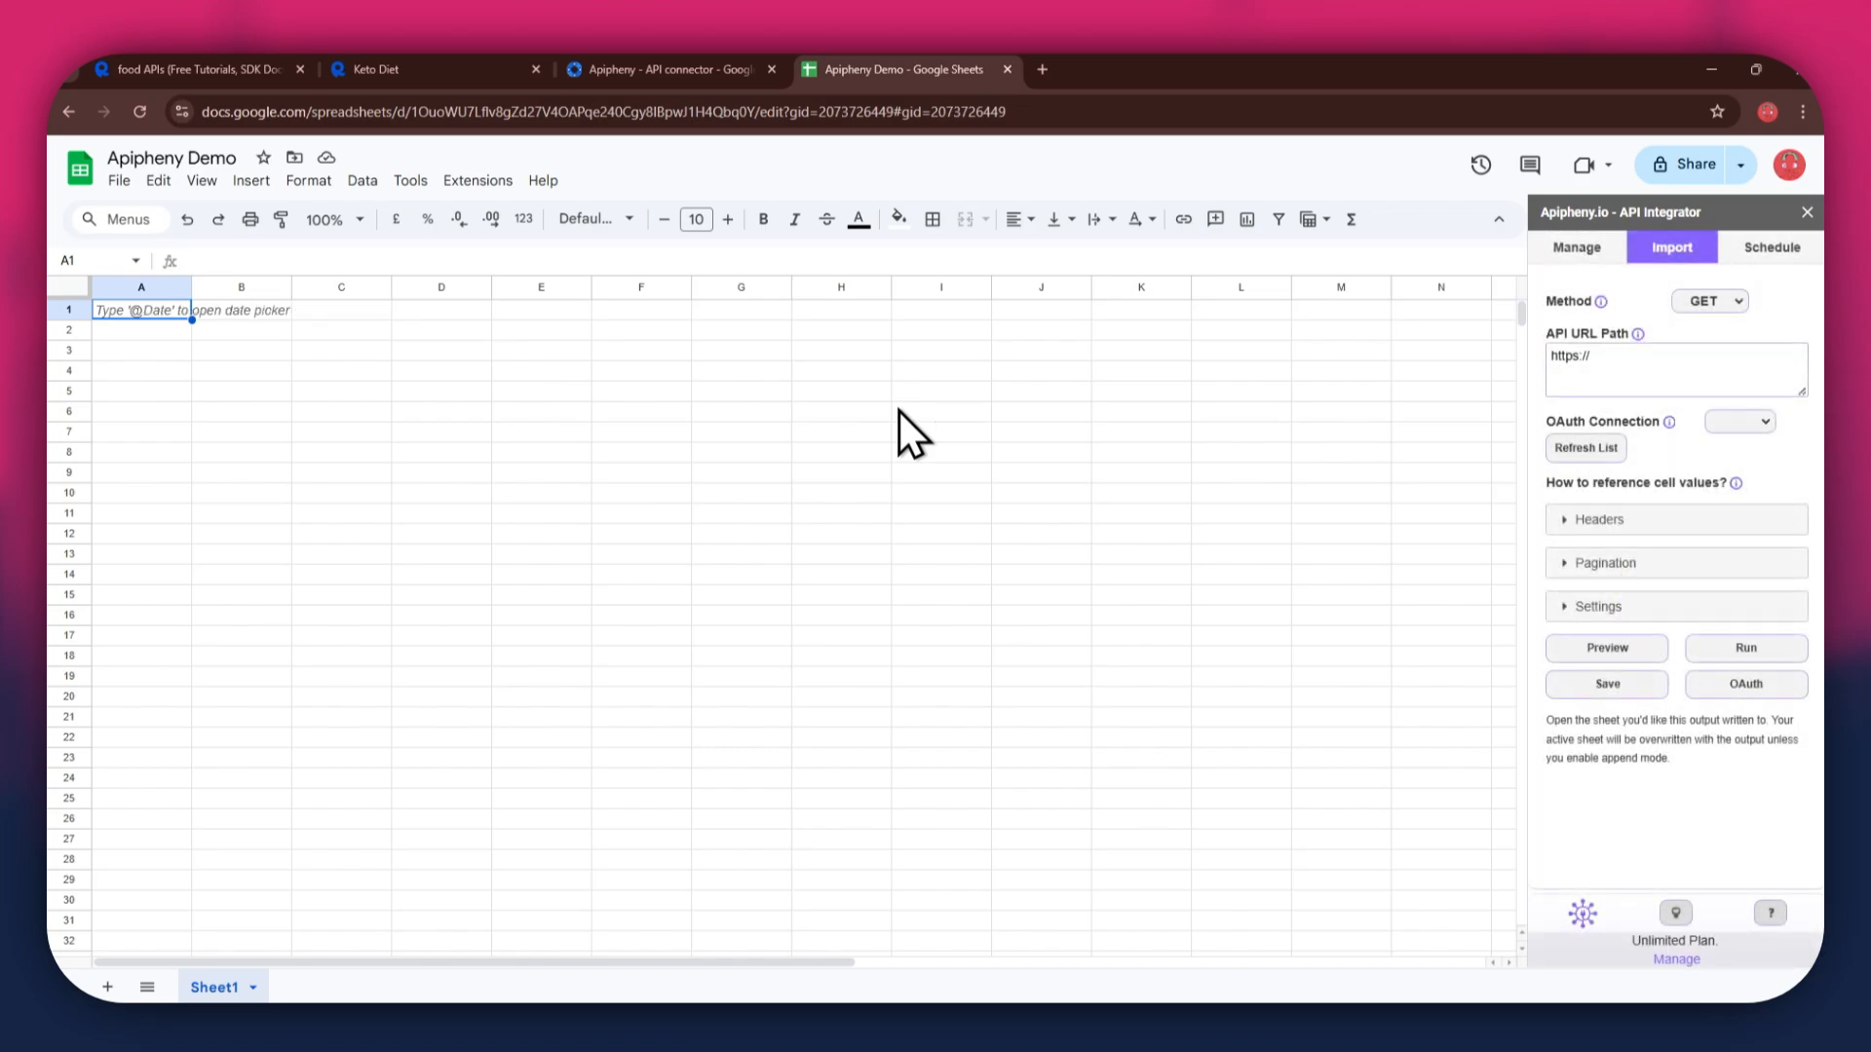
pyautogui.click(1640, 361)
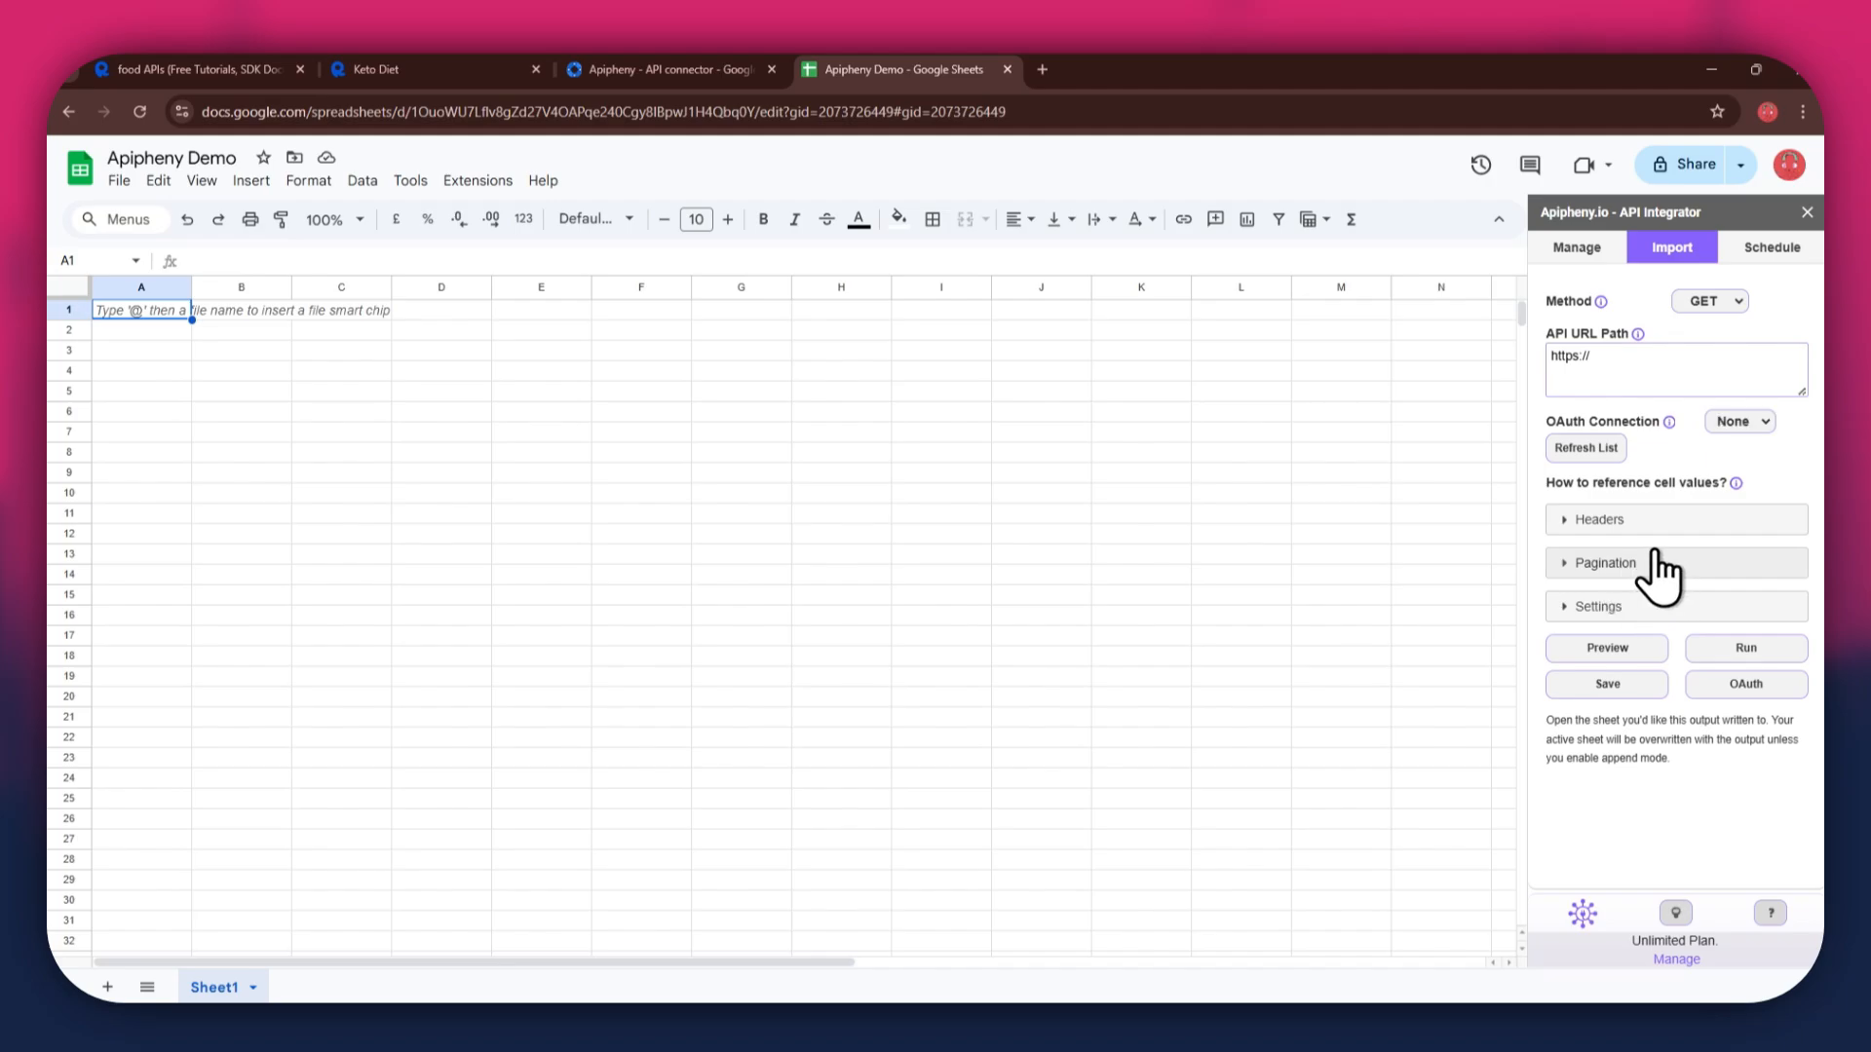
pyautogui.click(424, 72)
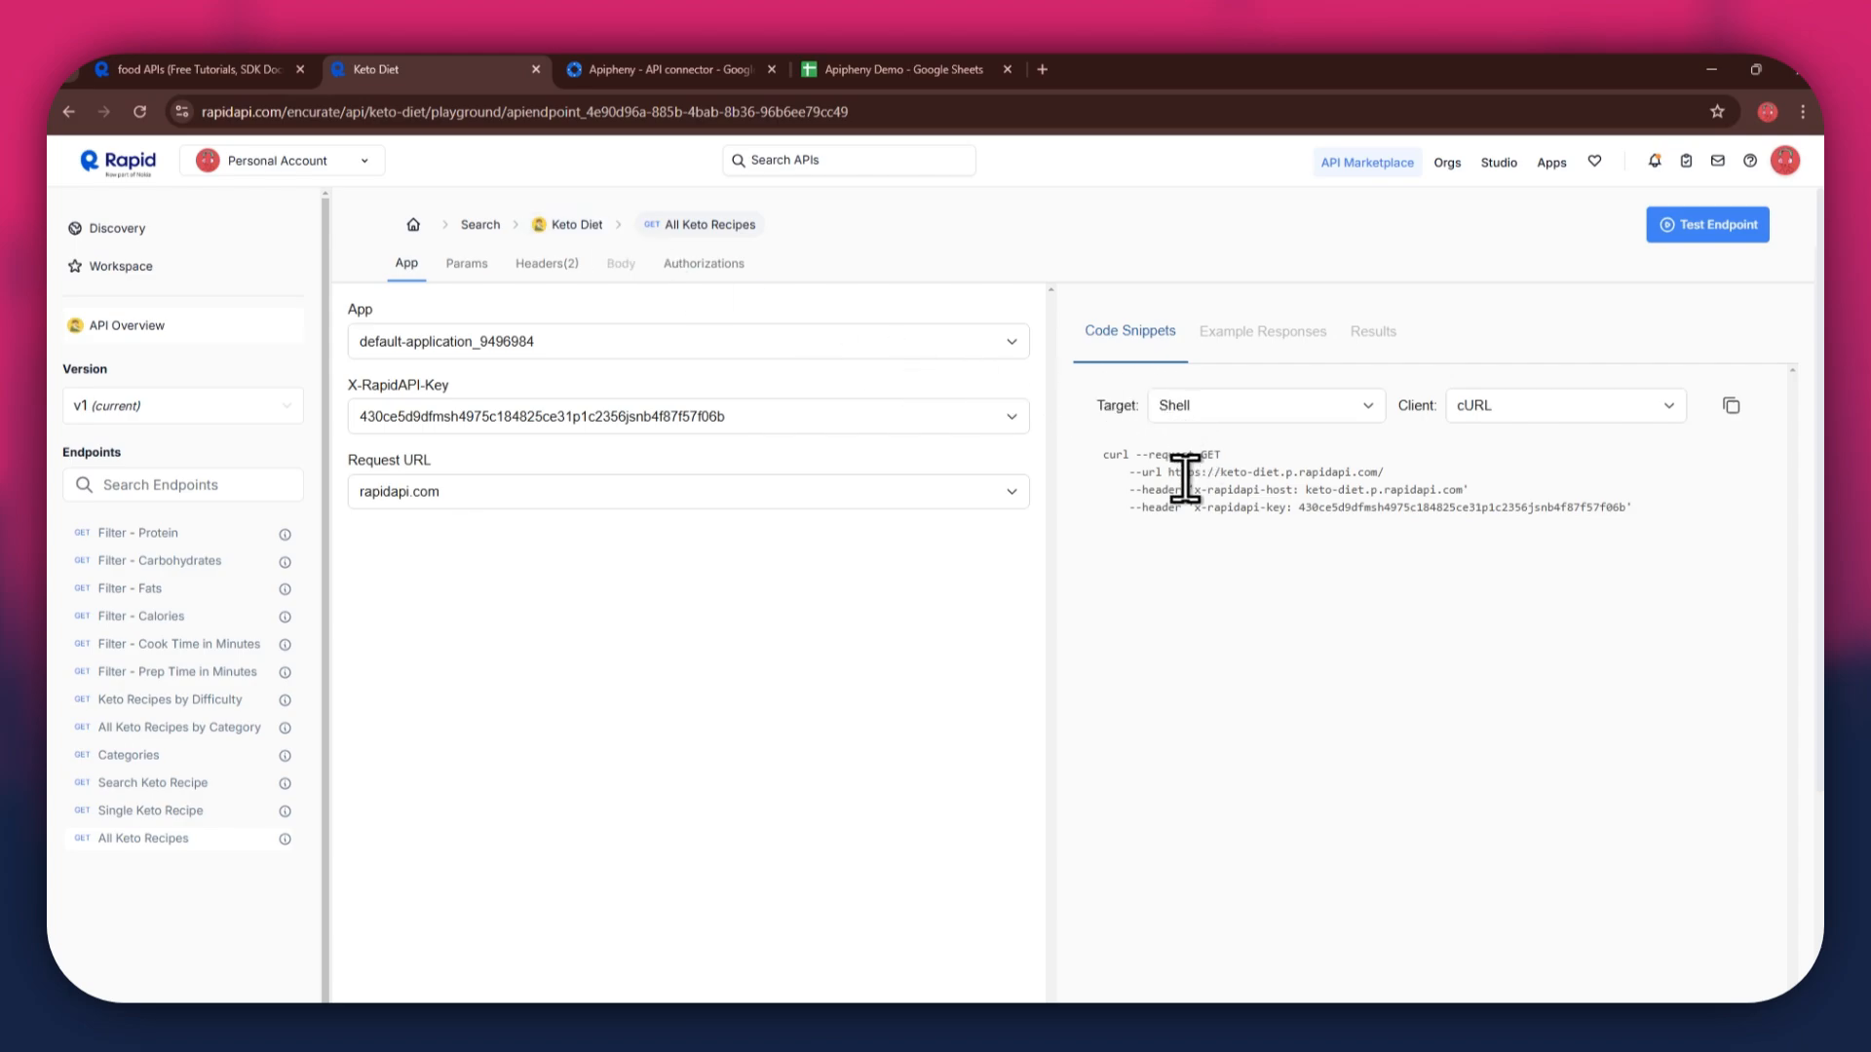
pyautogui.moveTo(1169, 471); pyautogui.dragTo(1377, 471)
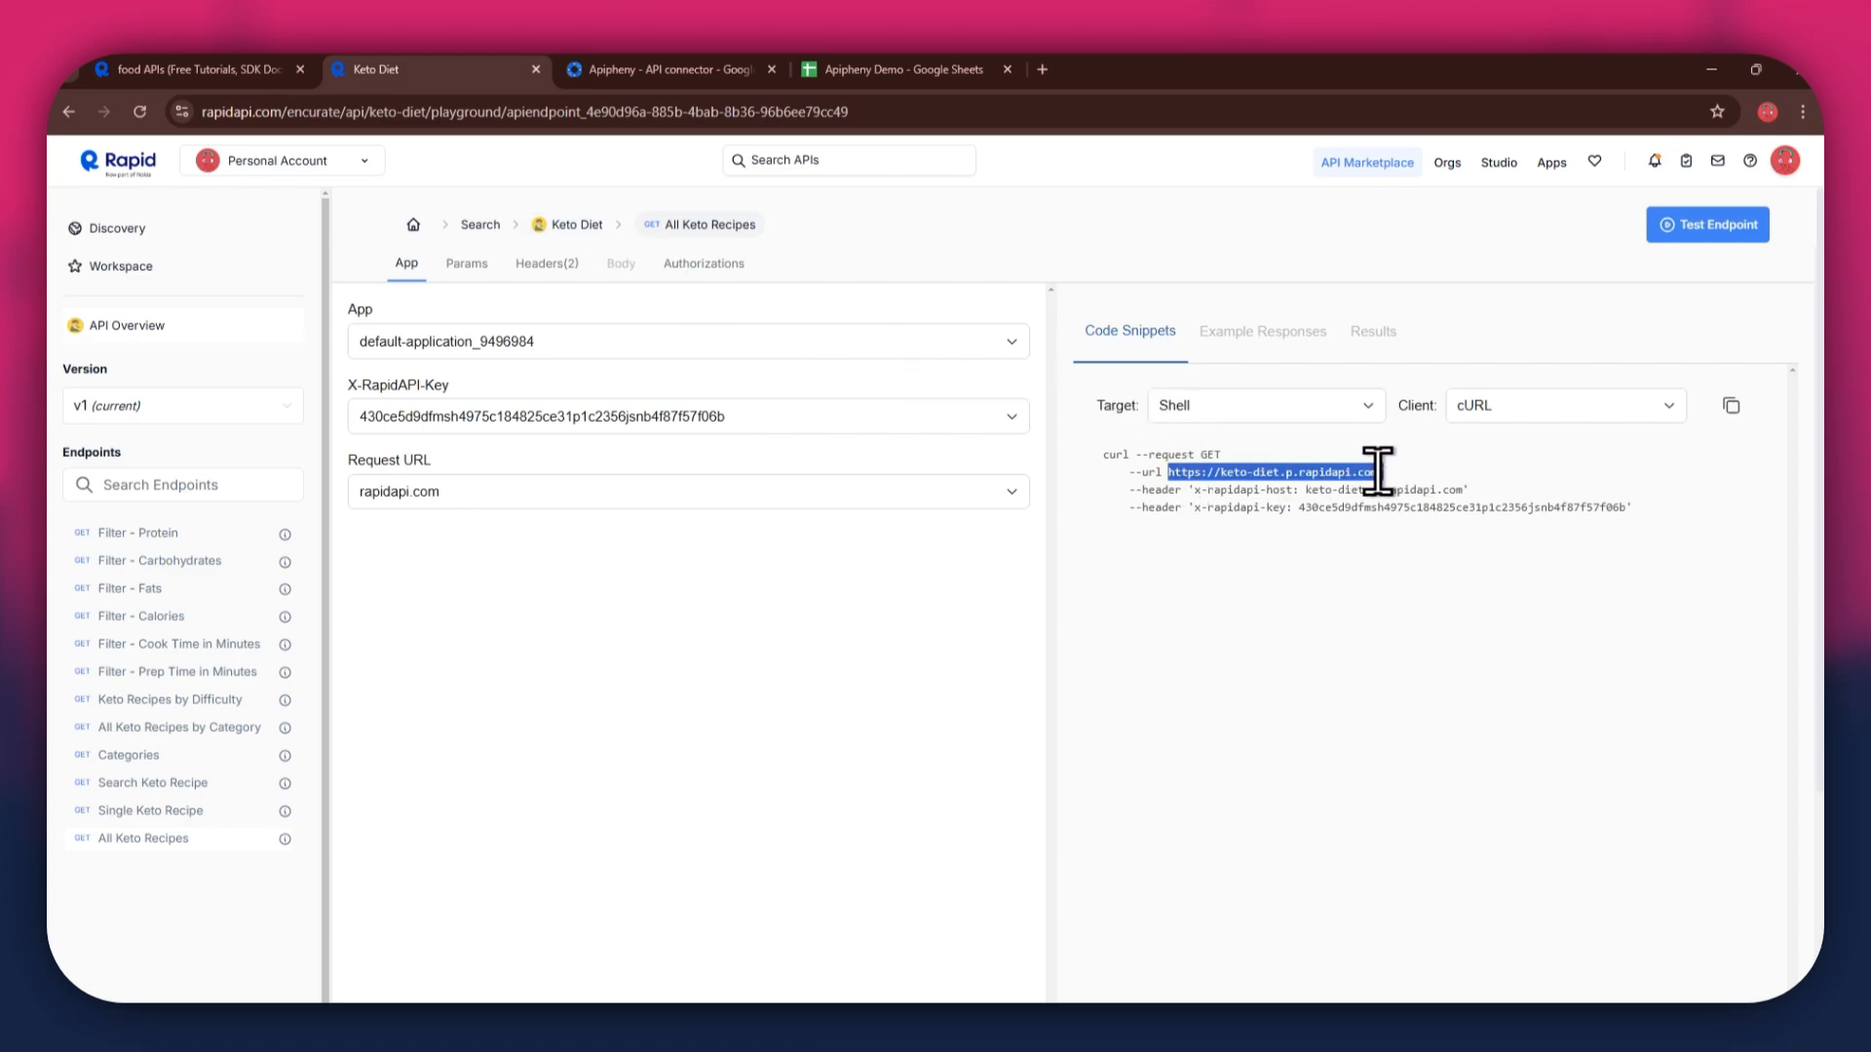
pyautogui.hotkey('ctrl', 'c')
pyautogui.click(906, 72)
pyautogui.tripleClick(1591, 360)
pyautogui.hotkey('ctrl', 'v')
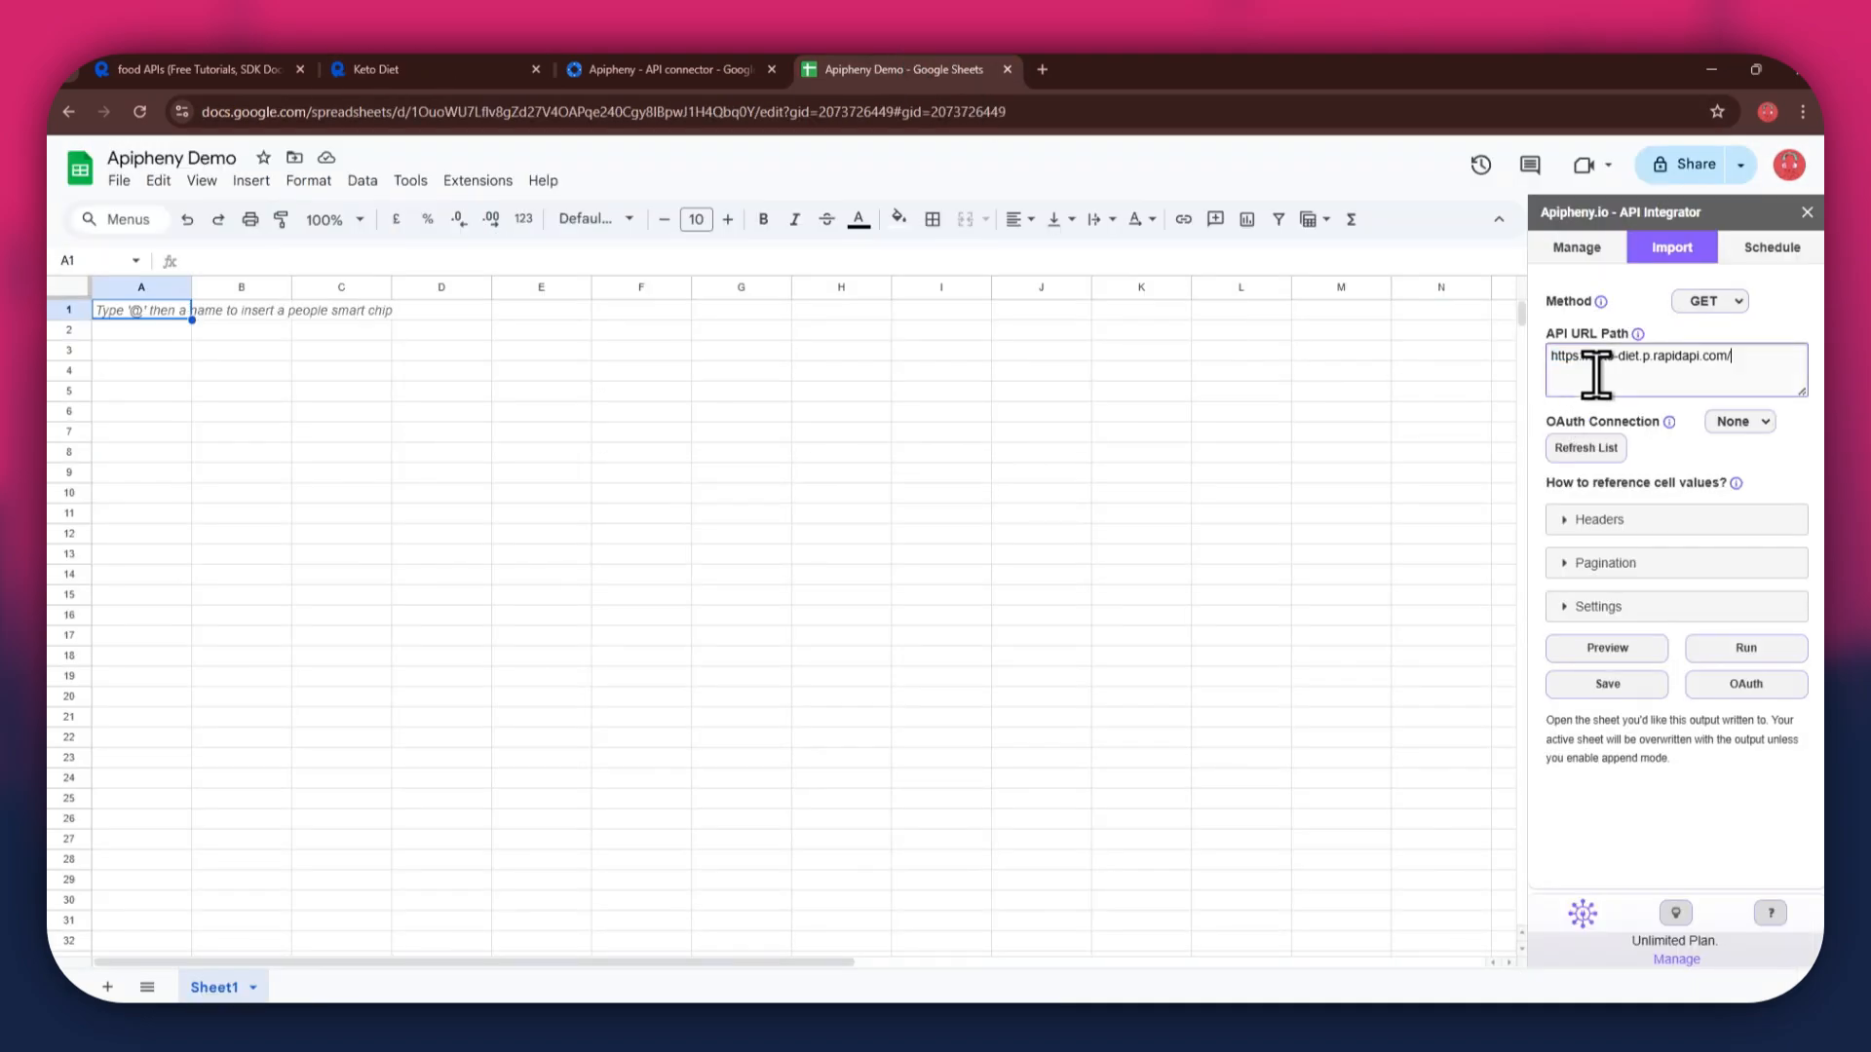
# - Provide two header rows for the request and copy x-rapidapi-host from the RapidAPI snippet as the first header's key
pyautogui.click(1559, 522)
pyautogui.click(1580, 575)
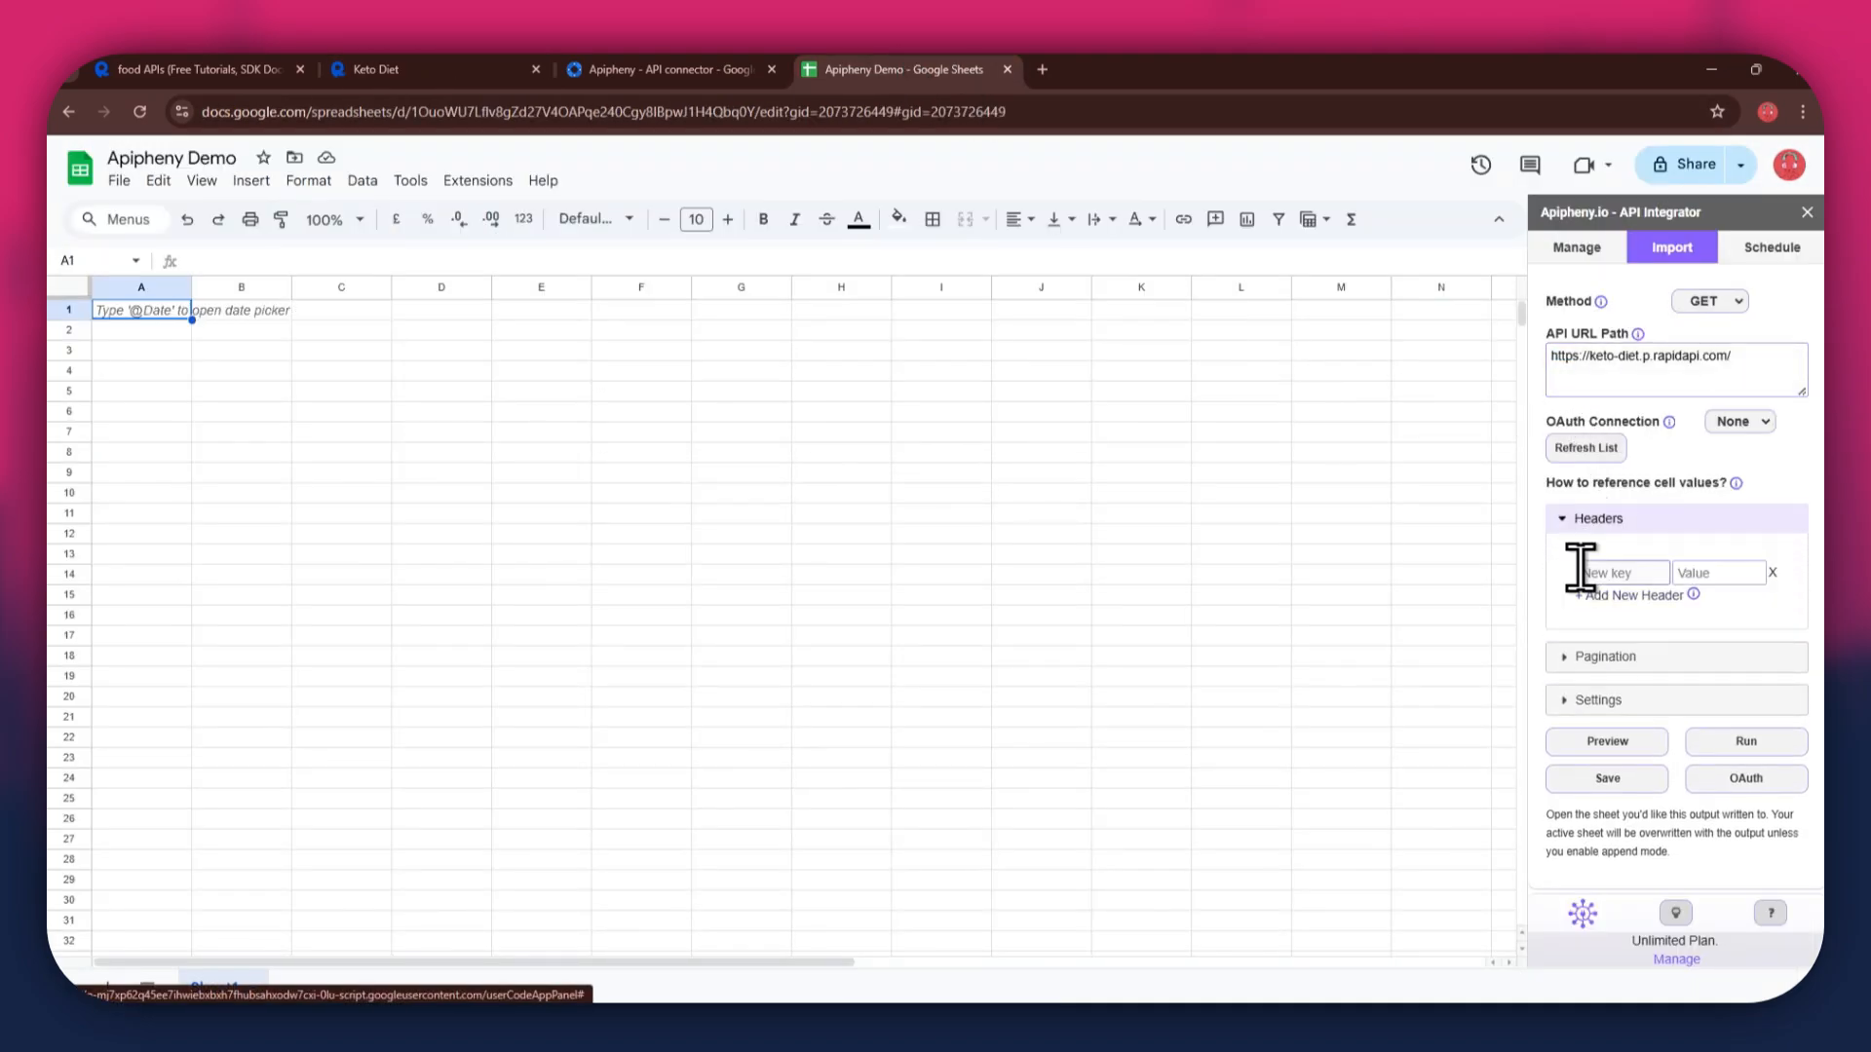
pyautogui.click(1598, 596)
pyautogui.click(1602, 574)
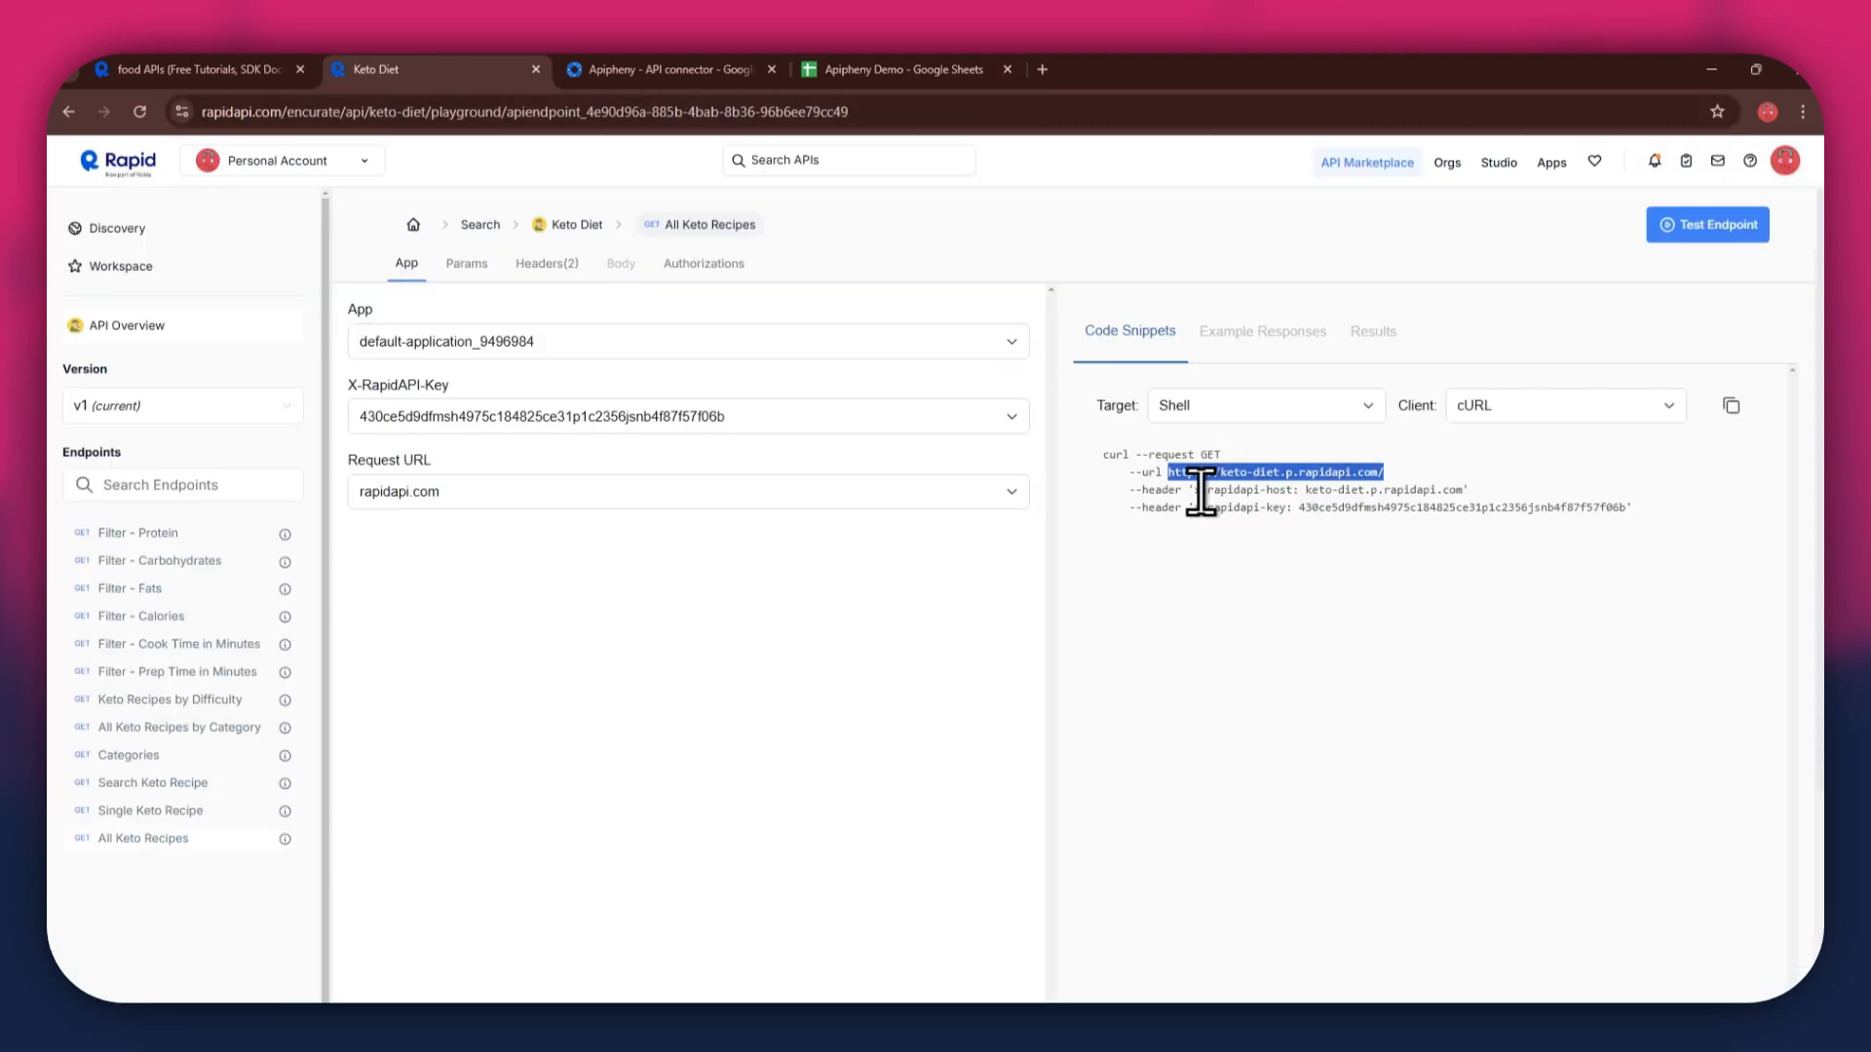
pyautogui.moveTo(1197, 489); pyautogui.dragTo(1269, 493)
pyautogui.hotkey('ctrl', 'c')
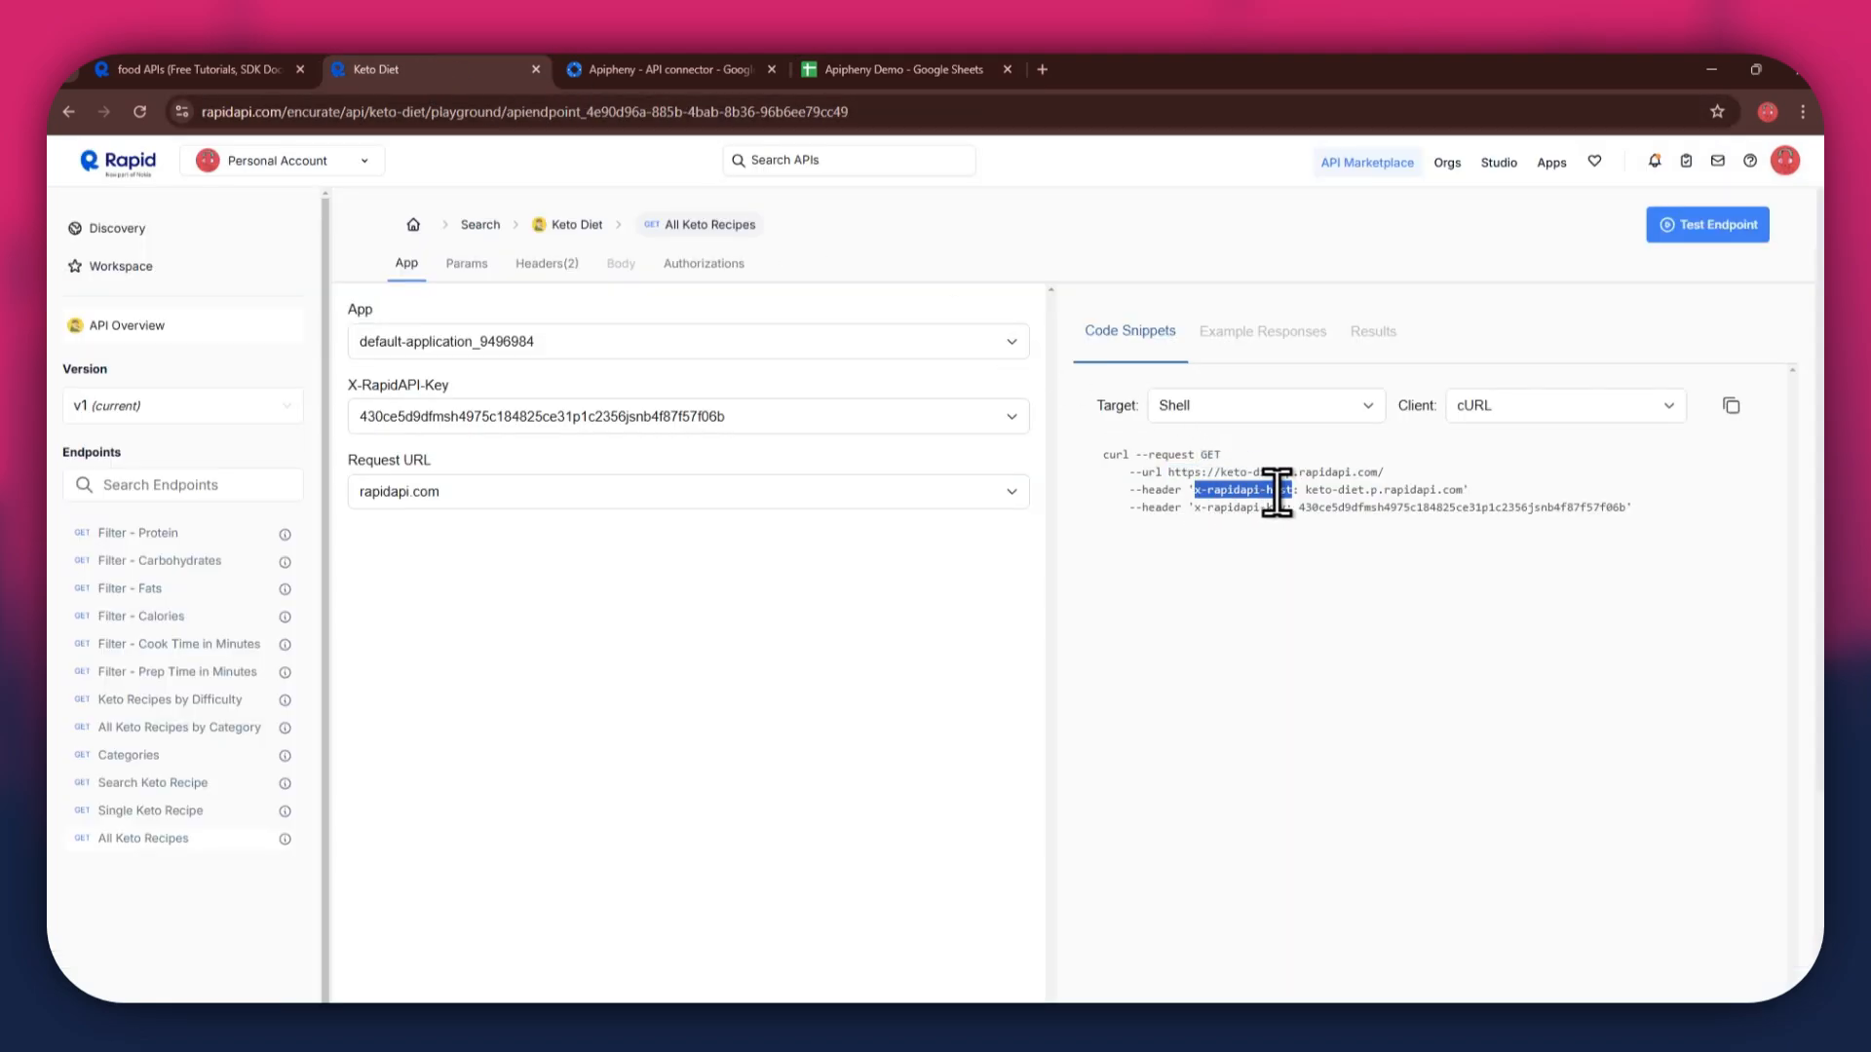
pyautogui.click(905, 69)
pyautogui.click(1620, 573)
pyautogui.hotkey('ctrl', 'v')
# - Copy keto-diet.p.rapidapi.com from the RapidAPI snippet as the value of the x-rapidapi-host header
pyautogui.click(1694, 573)
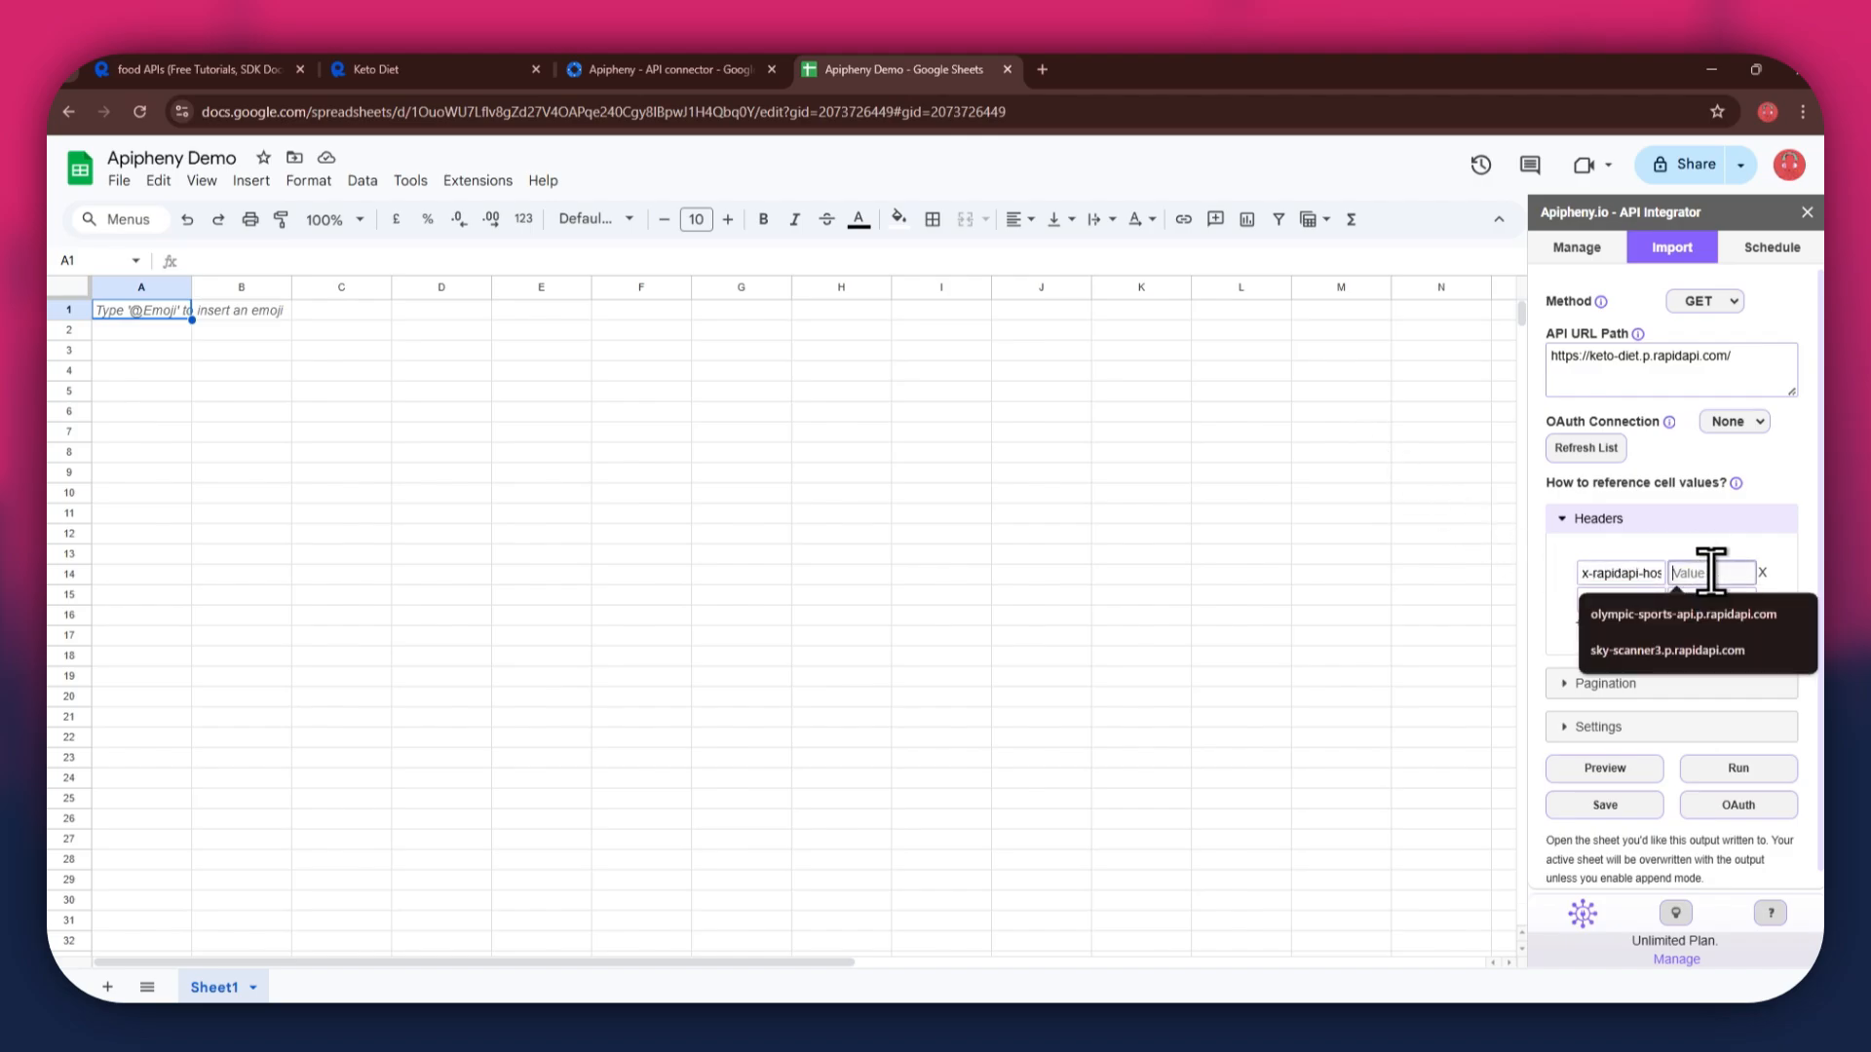
pyautogui.click(442, 69)
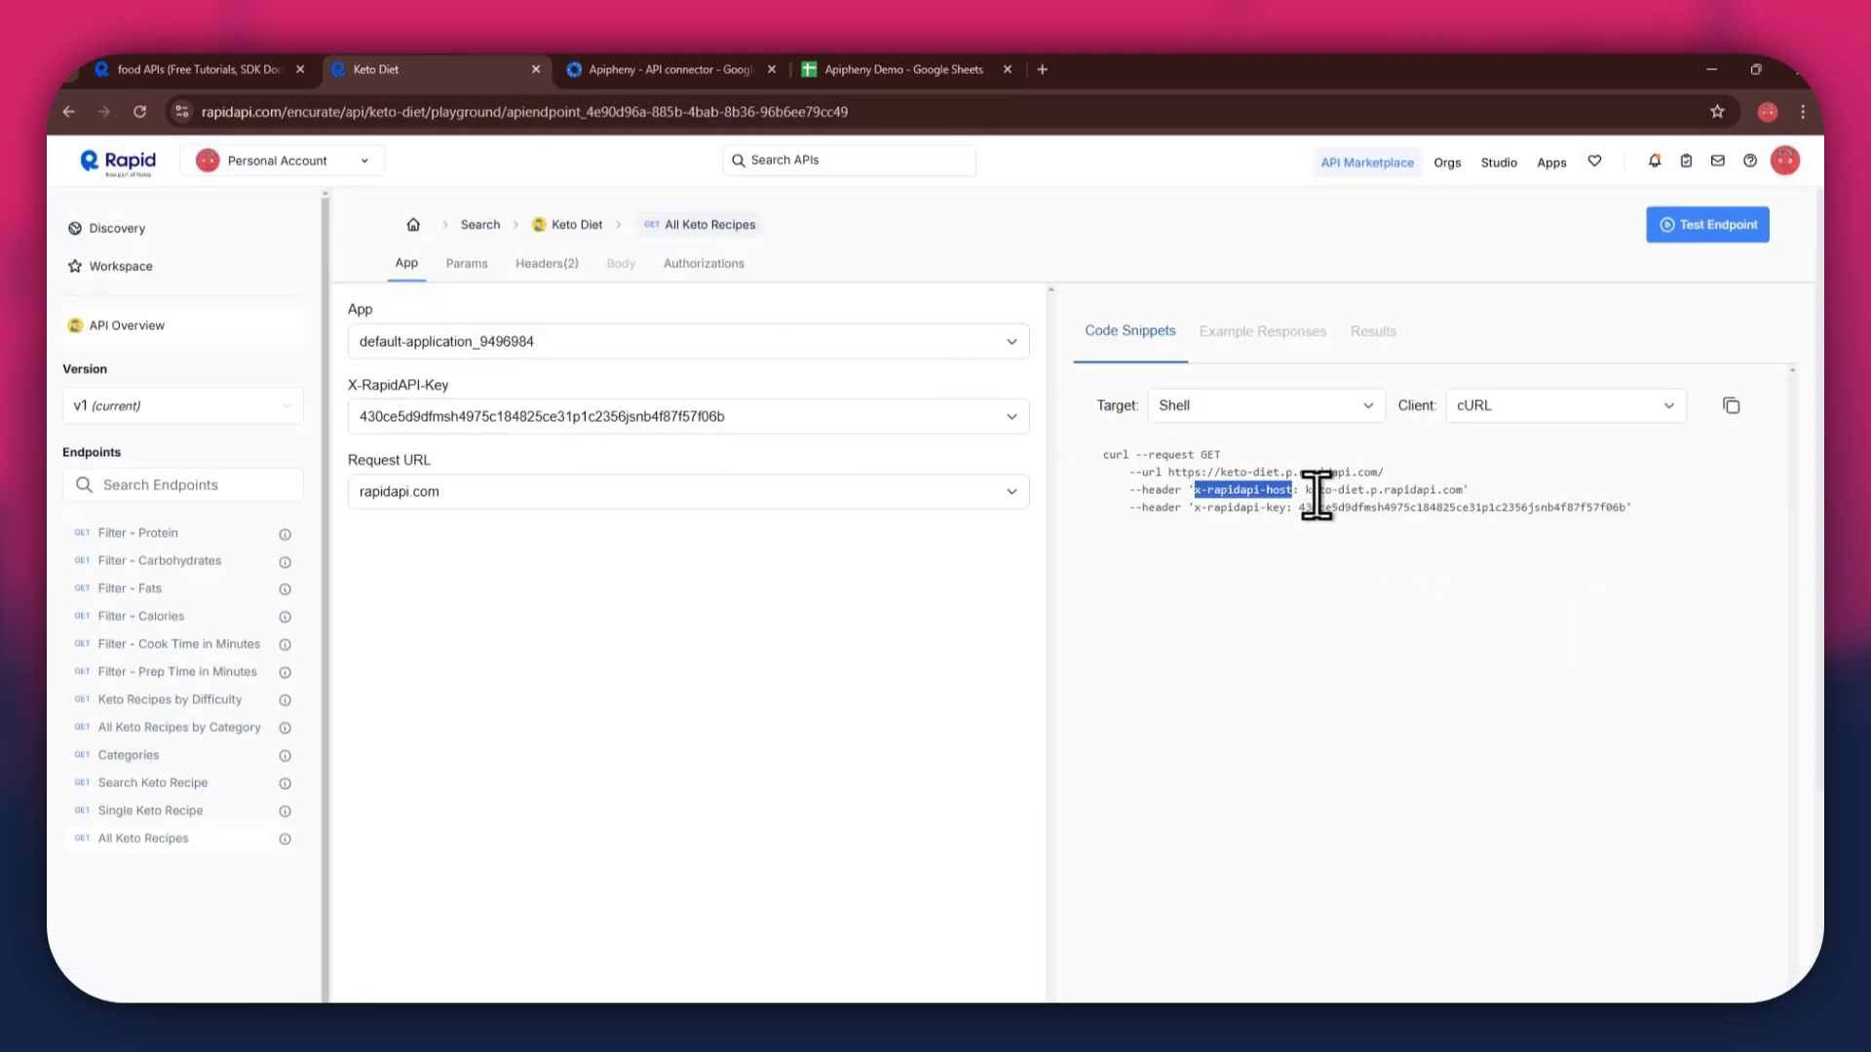
pyautogui.moveTo(1306, 490); pyautogui.dragTo(1447, 492)
pyautogui.hotkey('ctrl', 'c')
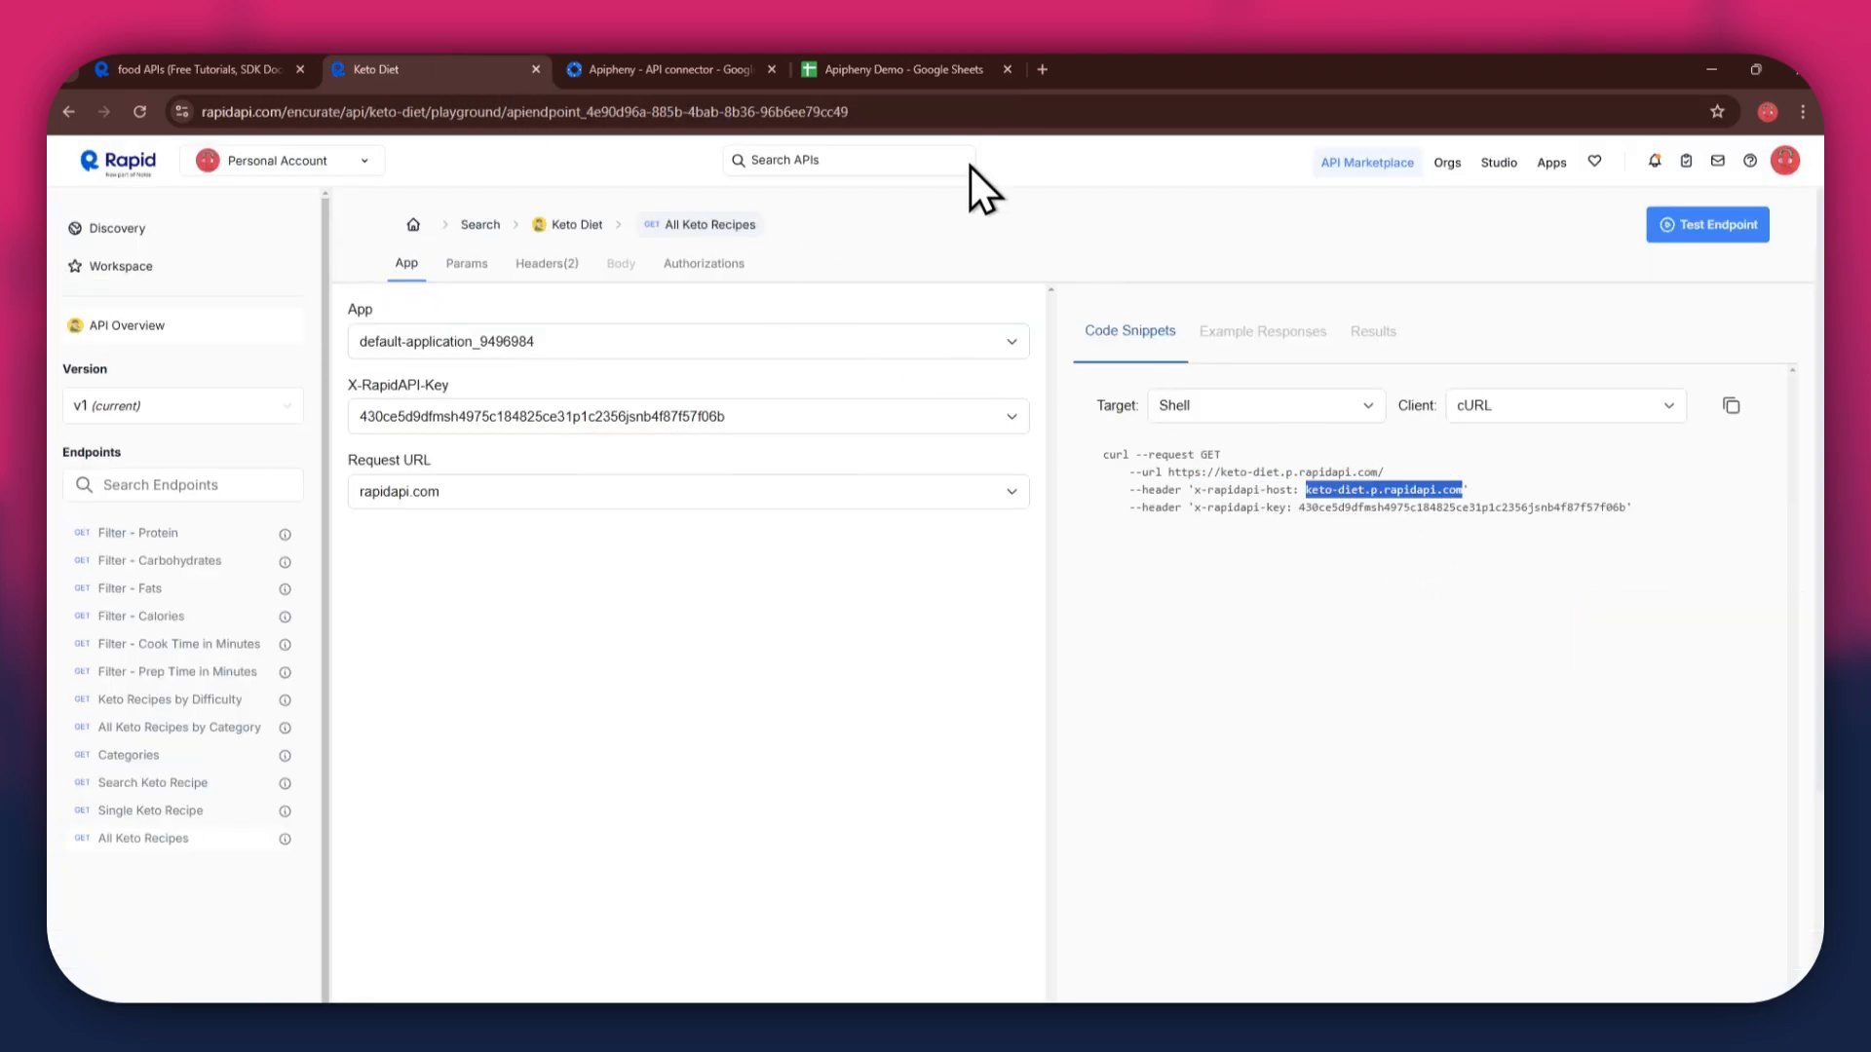
pyautogui.click(904, 70)
pyautogui.click(1700, 573)
pyautogui.hotkey('ctrl', 'v')
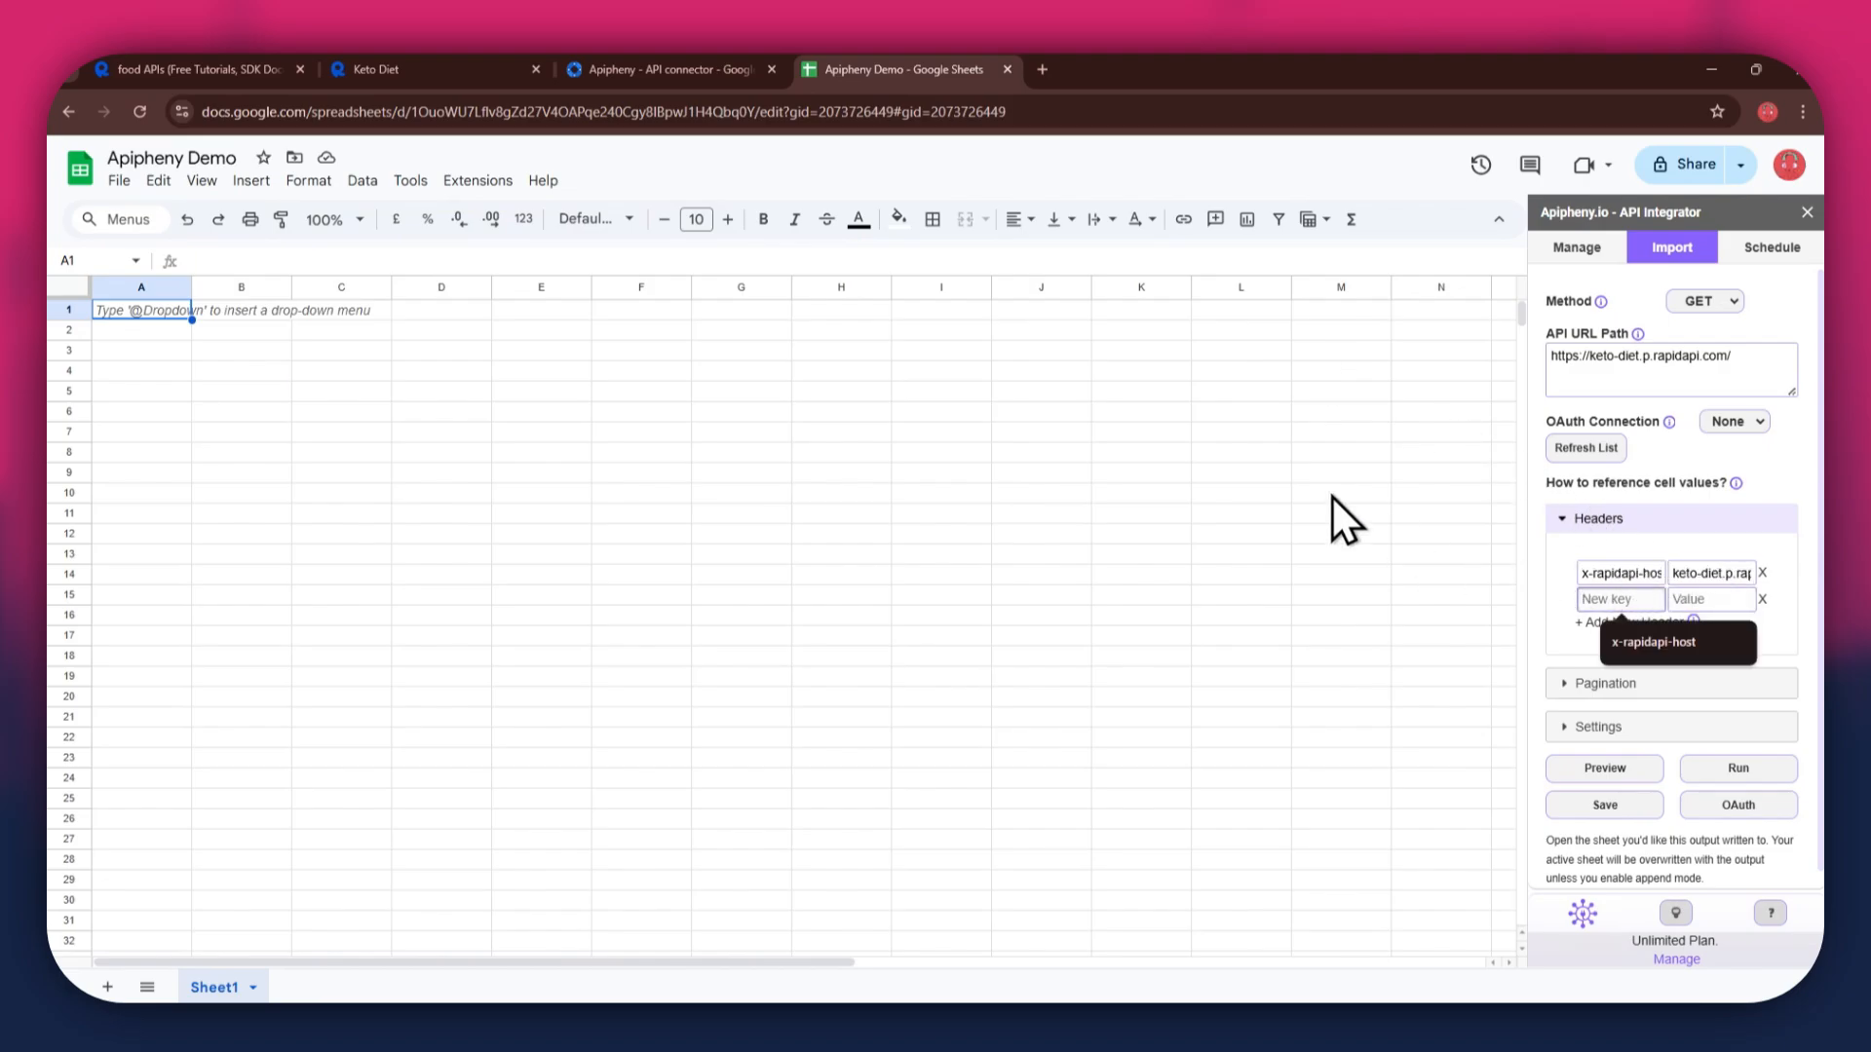
# - Fill the second header with the key x-rapidapi-key and the API key copied from the RapidAPI snippet
pyautogui.click(429, 66)
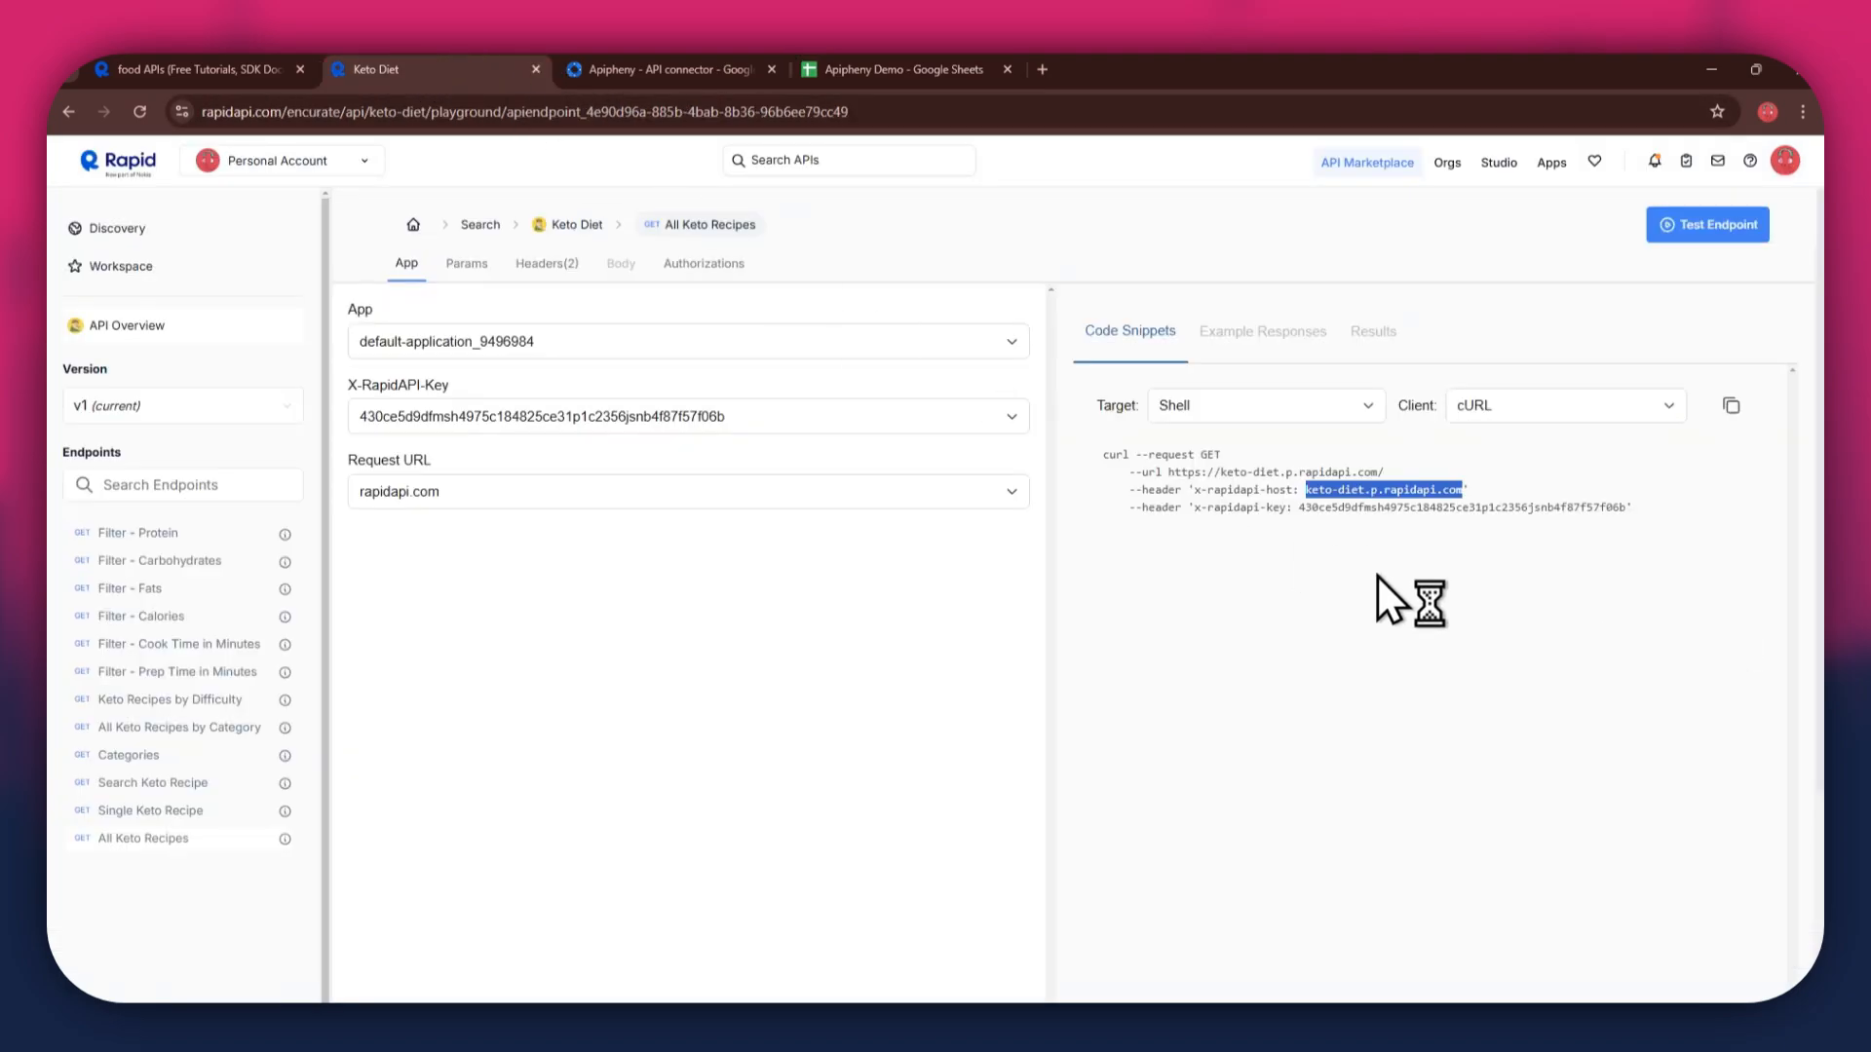
pyautogui.doubleClick(1206, 512)
pyautogui.moveTo(1194, 512); pyautogui.dragTo(1285, 511)
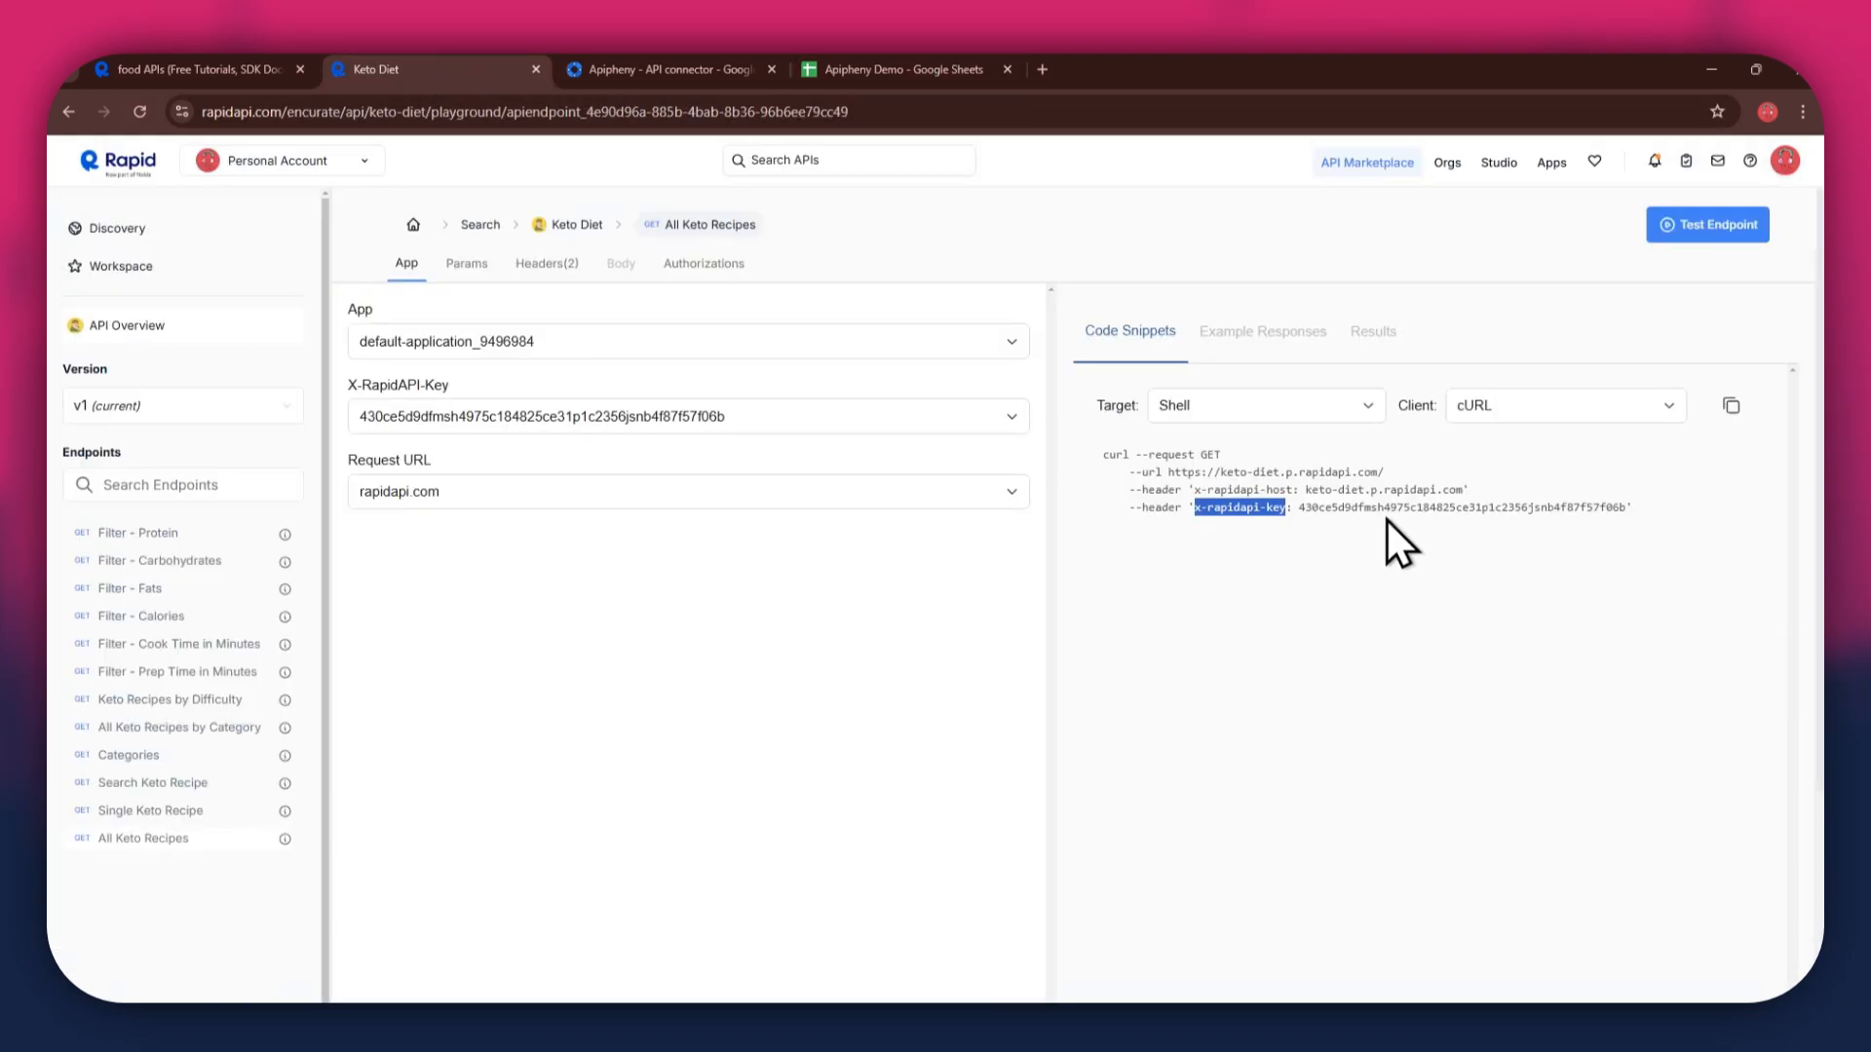
pyautogui.doubleClick(1388, 508)
pyautogui.hotkey('ctrl', 'c')
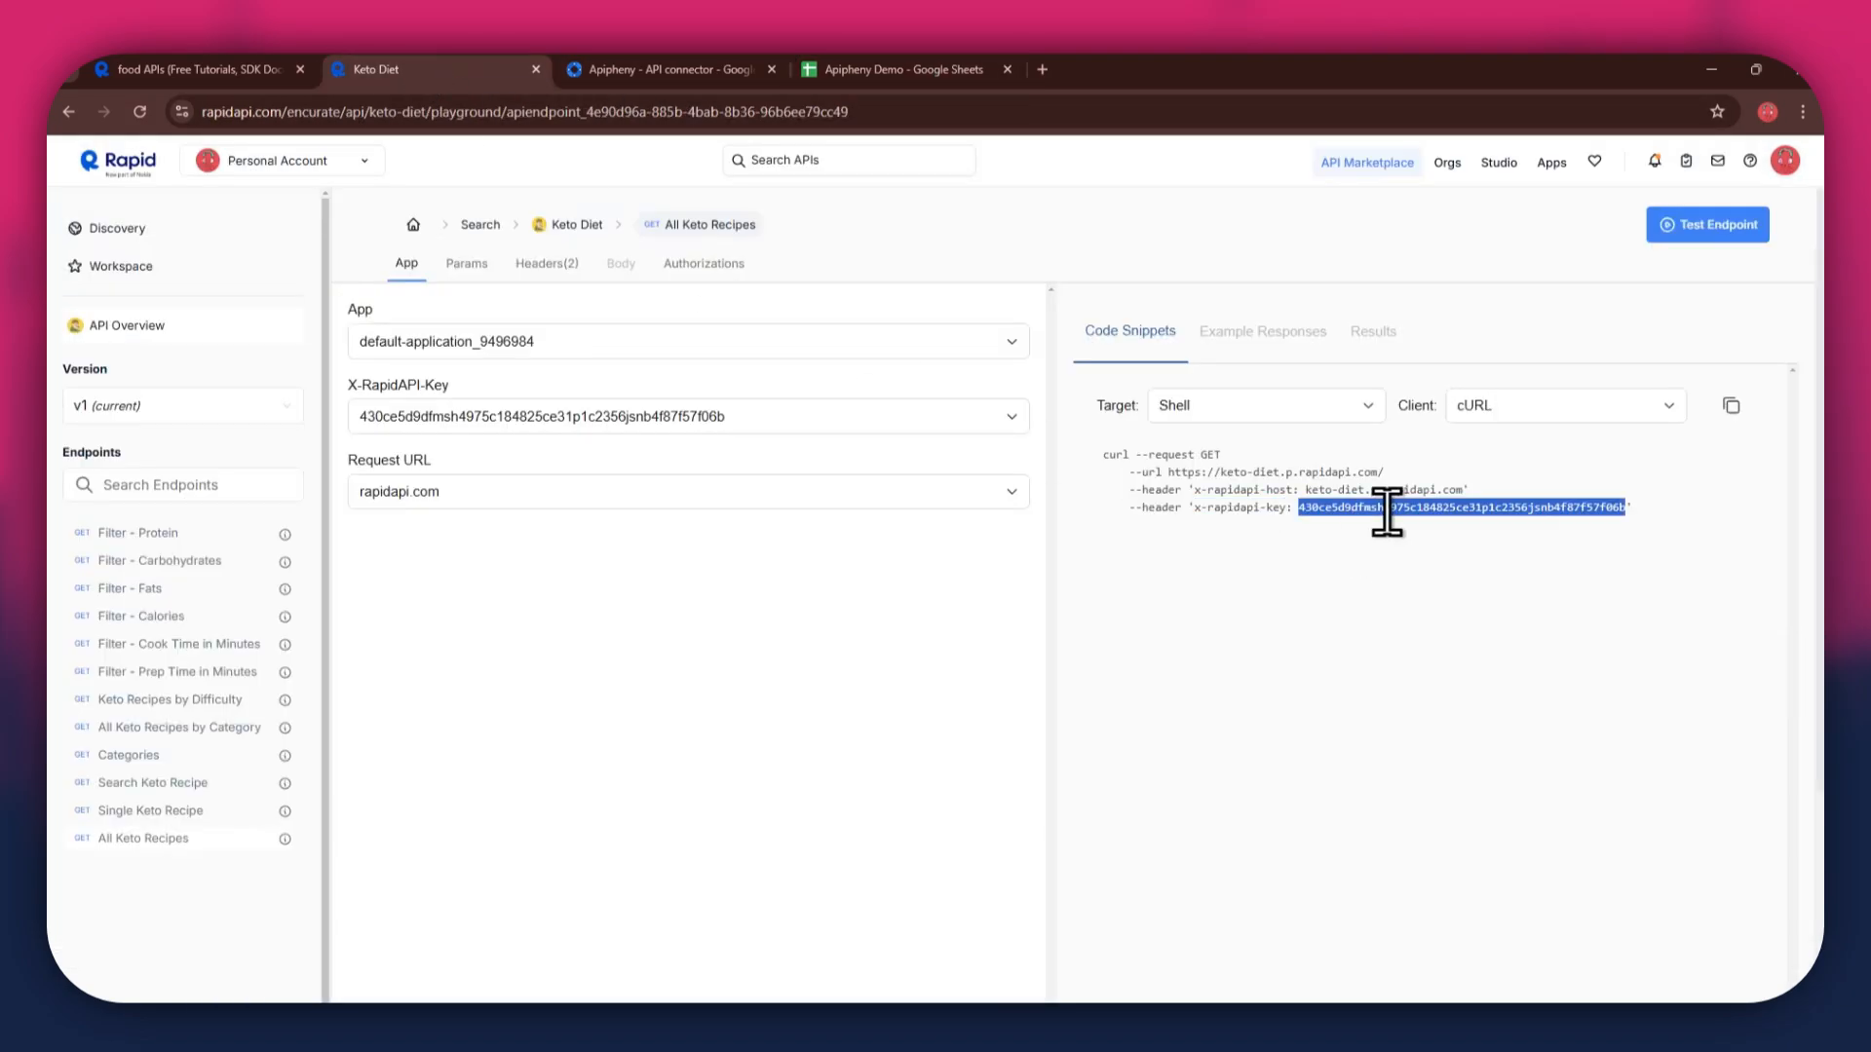
pyautogui.click(906, 71)
pyautogui.click(1676, 599)
pyautogui.hotkey('ctrl', 'v')
# - Run the API request and confirm overwriting the target sheet with its results
pyautogui.click(1730, 768)
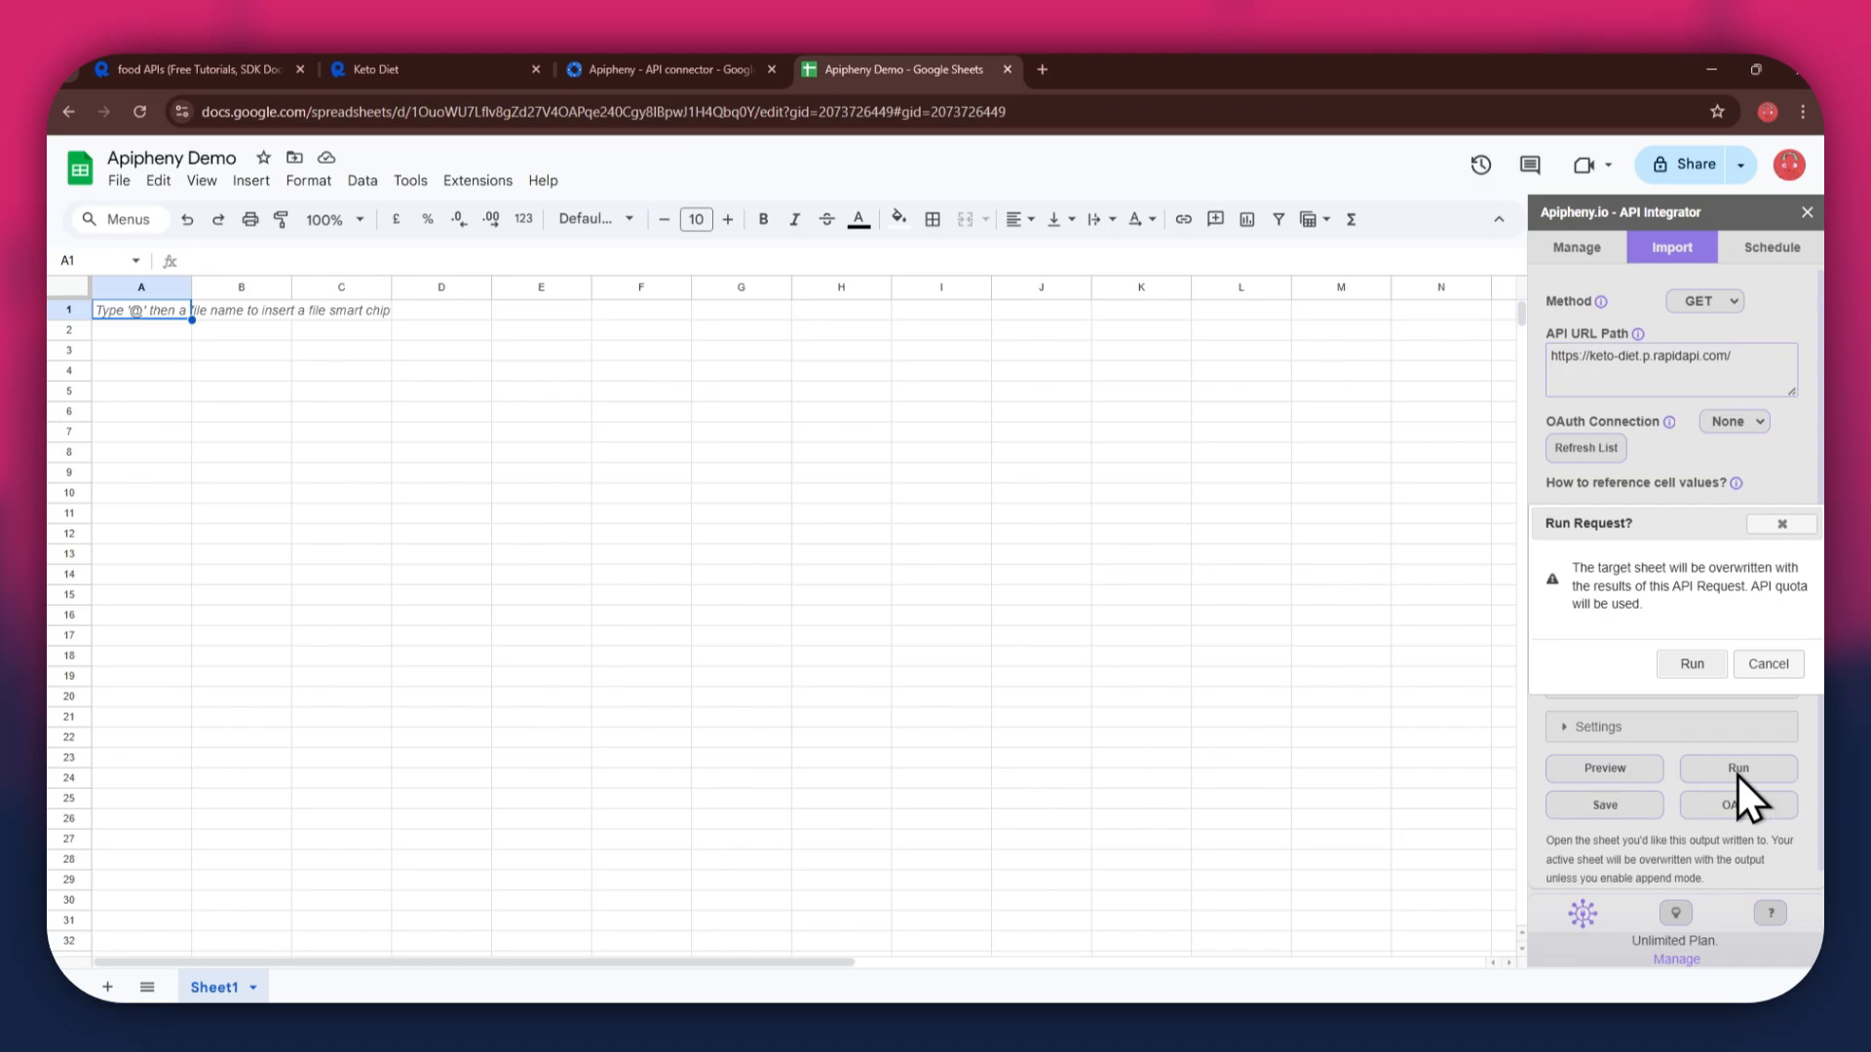
pyautogui.click(1692, 664)
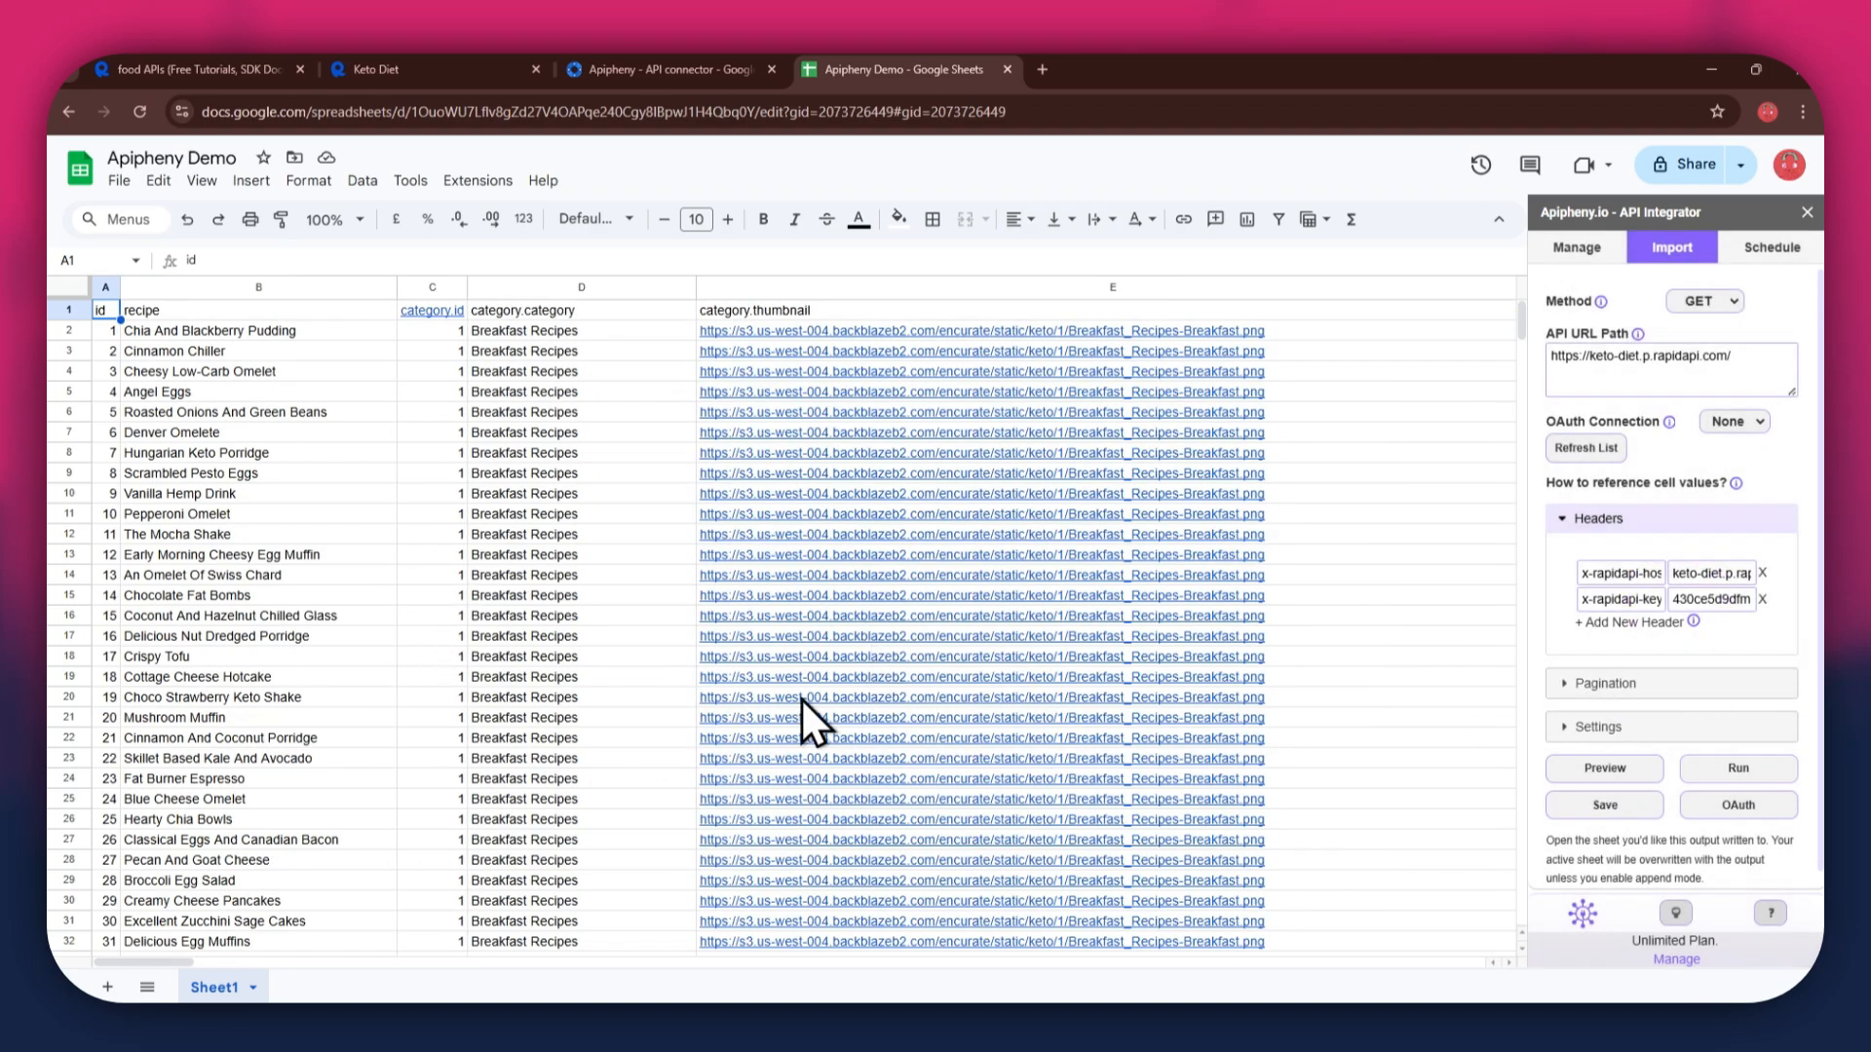
pyautogui.moveTo(751, 570)
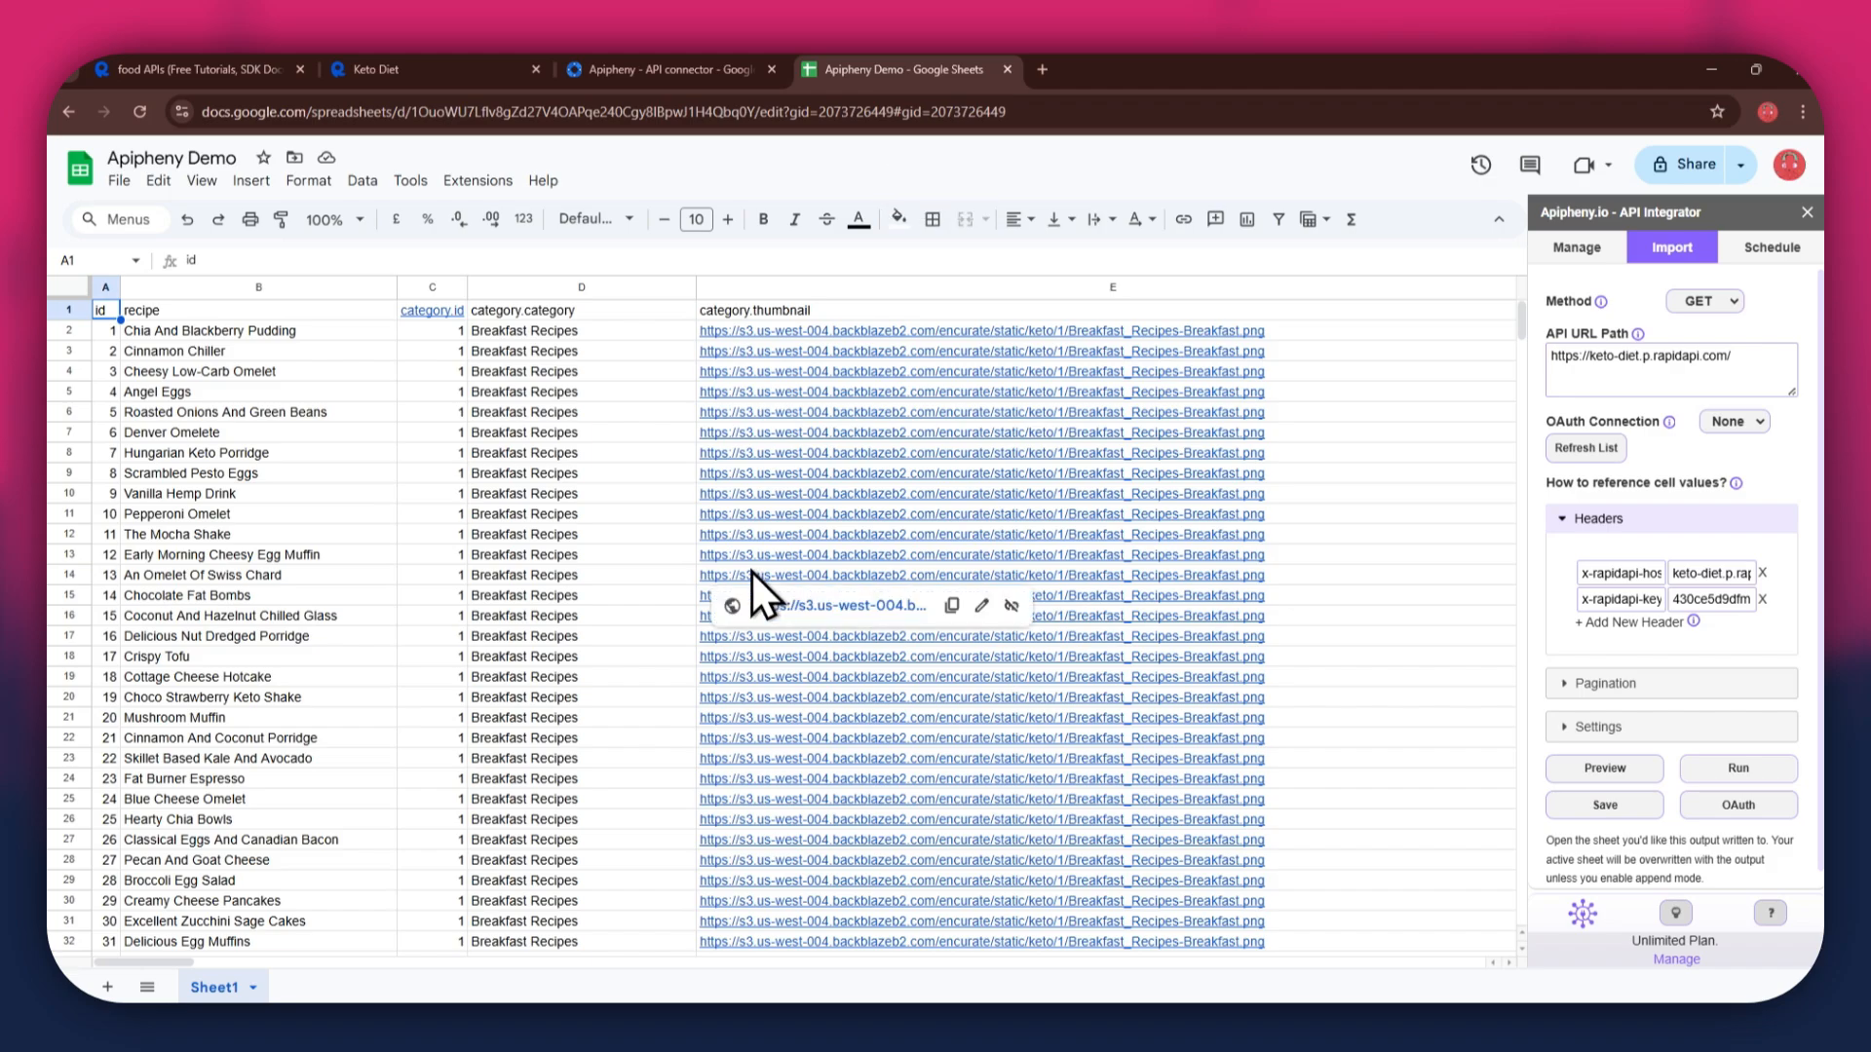